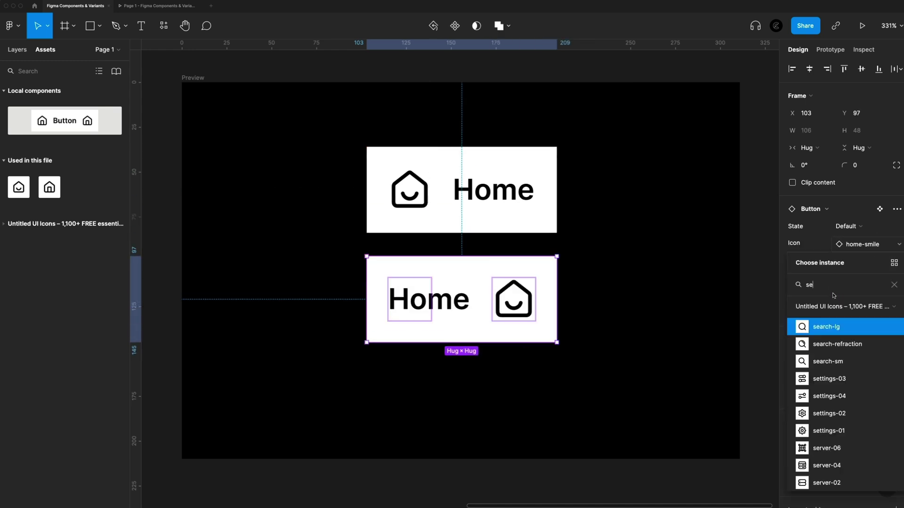
Make a Red Default settings button with a right-side settings-03 icon and the label 'settings'.
click(829, 379)
click(850, 226)
click(850, 259)
click(861, 312)
text(settings)
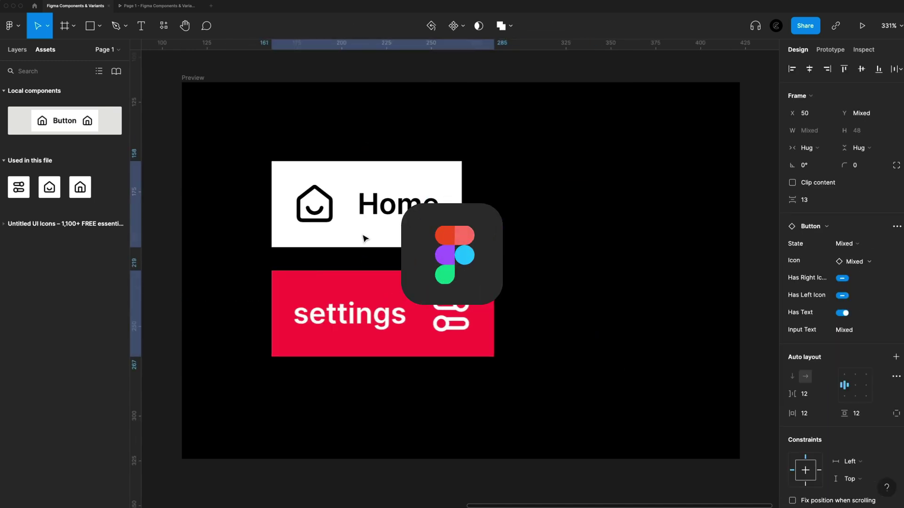
Duplicate the Home button as a text-free, single search-lg icon button placed further right.
drag(366, 239, 593, 238)
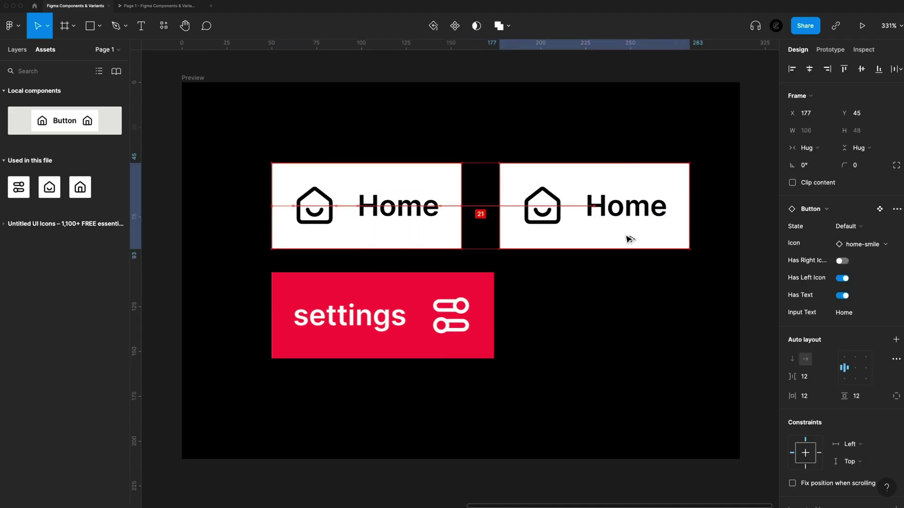
click(842, 296)
click(866, 244)
text(search)
click(829, 323)
click(842, 260)
click(842, 278)
drag(547, 246, 571, 246)
click(680, 306)
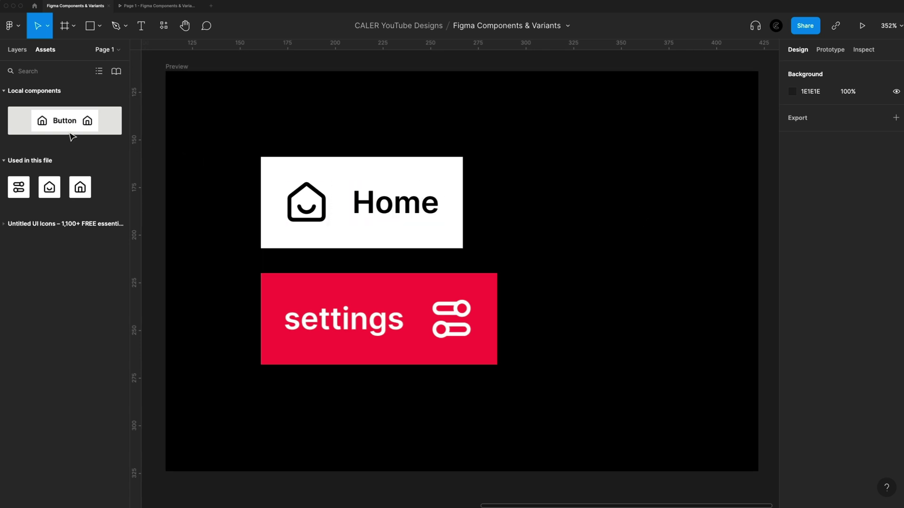
Duplicate the Home button again and swap the copy's icon to search-lg.
click(386, 230)
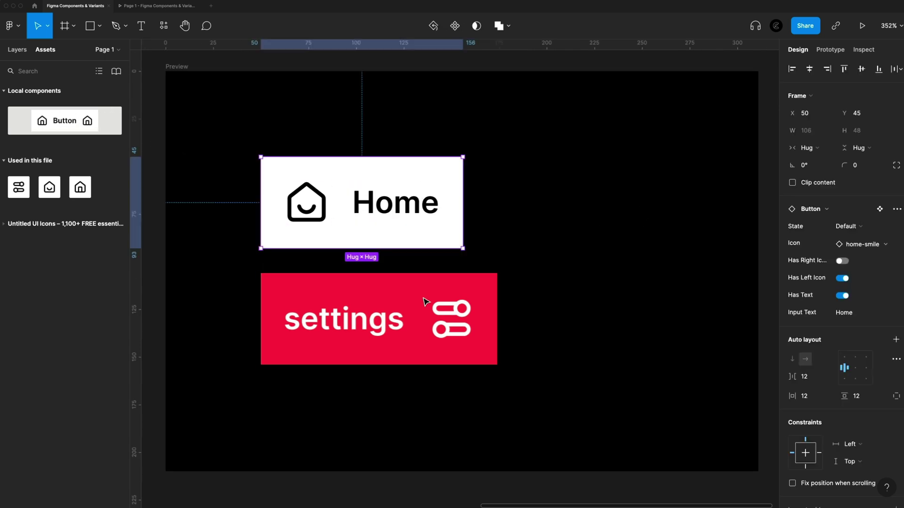
click(431, 303)
click(375, 179)
drag(375, 179, 617, 181)
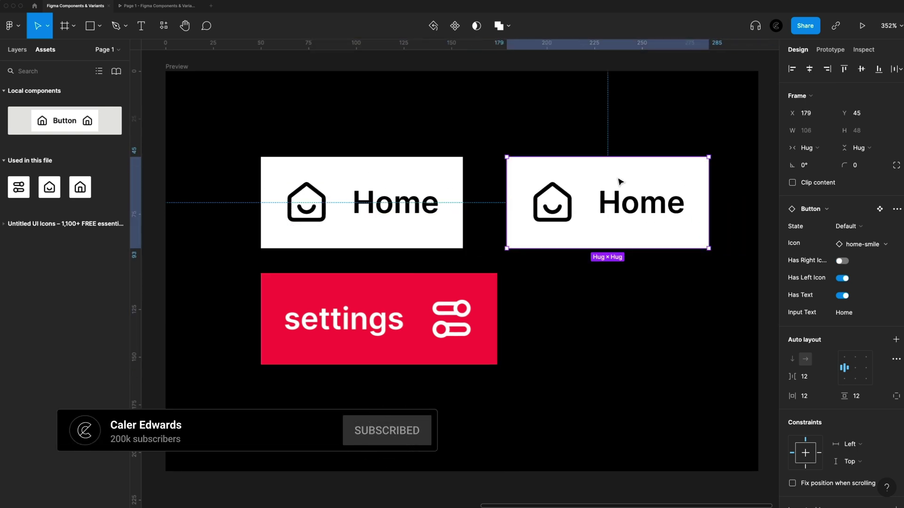
click(865, 248)
text(sear)
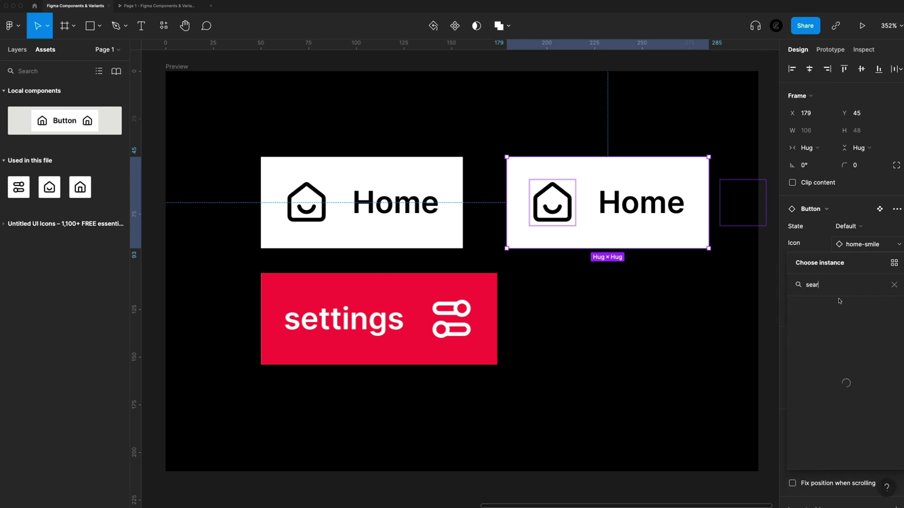
click(826, 328)
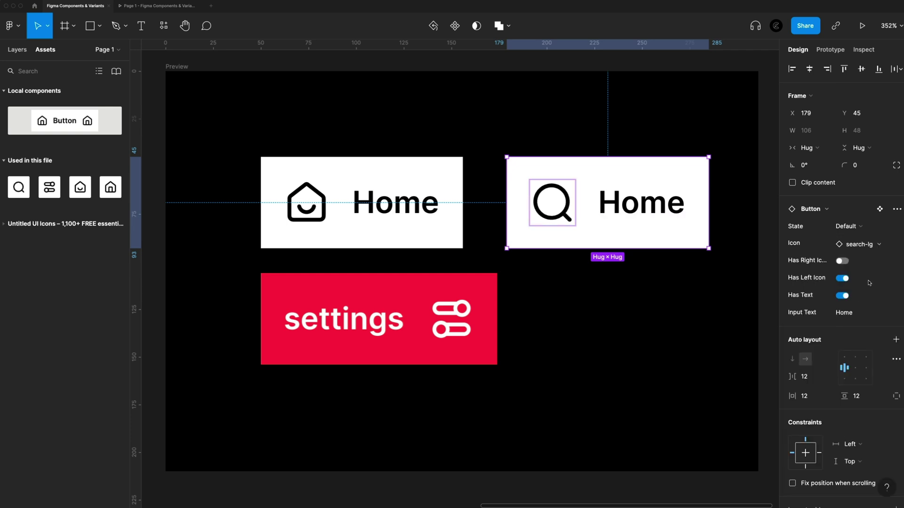
Set the copy to Red Default with no text and corner radius 100, then preview it.
click(847, 227)
click(855, 251)
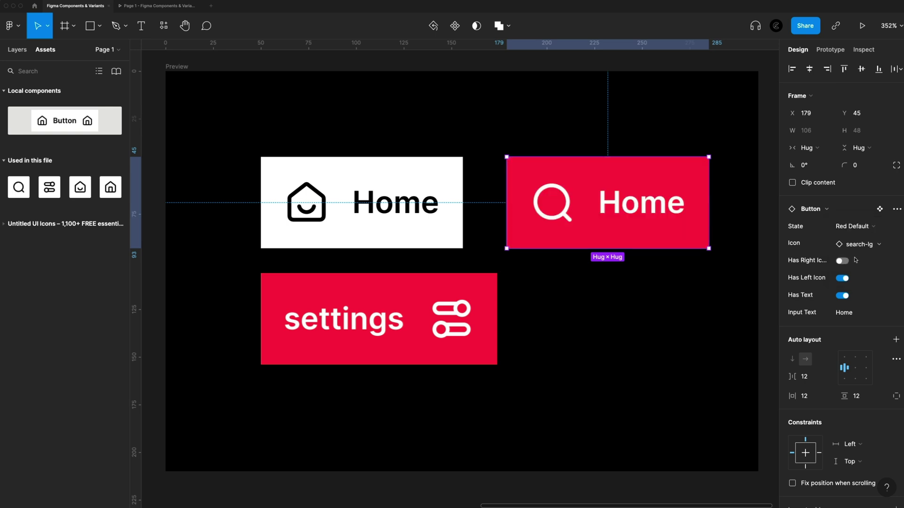
click(842, 296)
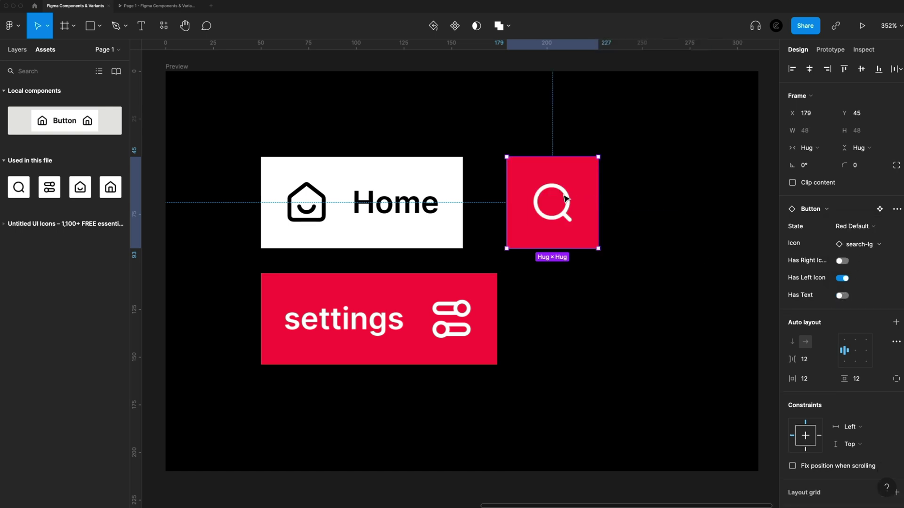
click(861, 168)
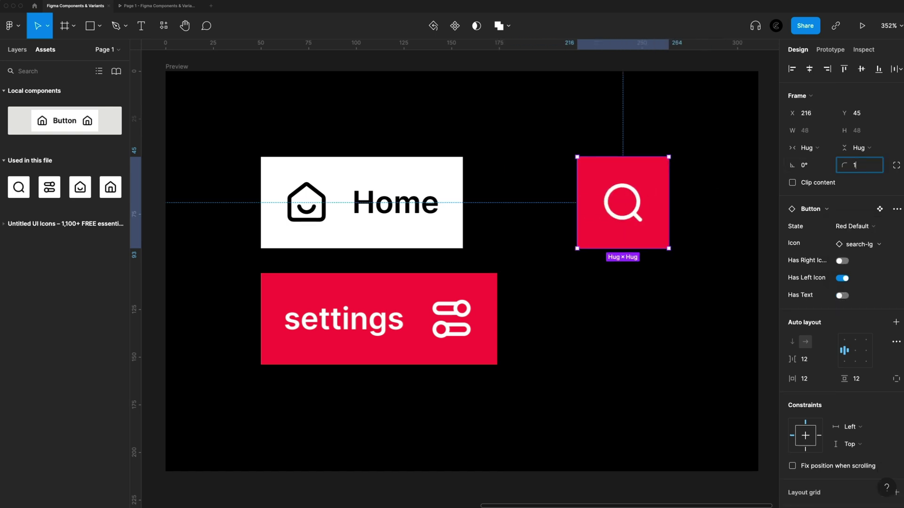
text(100)
key(Return)
key(super+alt+Return)
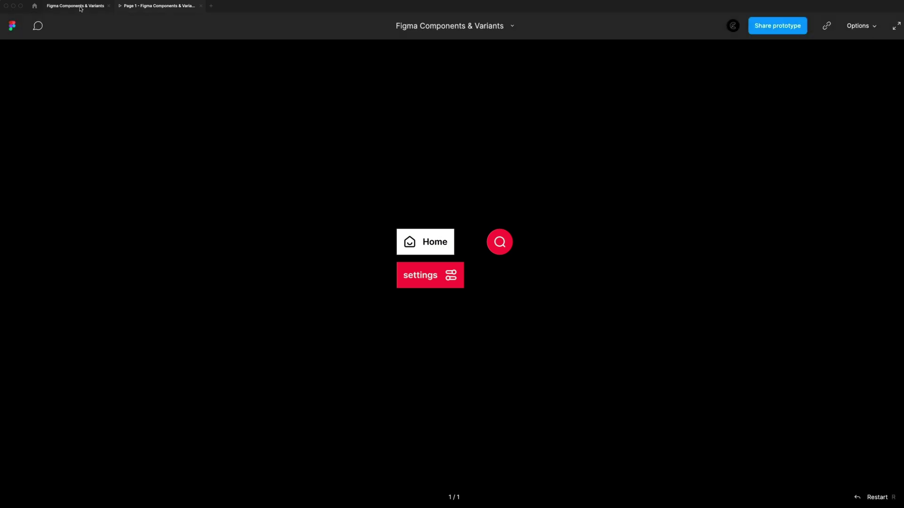
key(ctrl+shift+Tab)
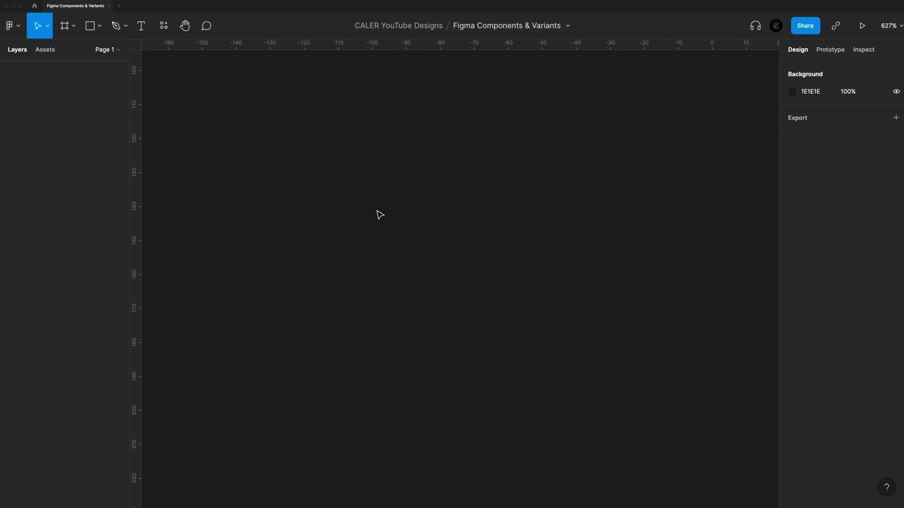
Add a 'Button' text layer on the canvas and nudge it slightly left.
key(t)
click(434, 231)
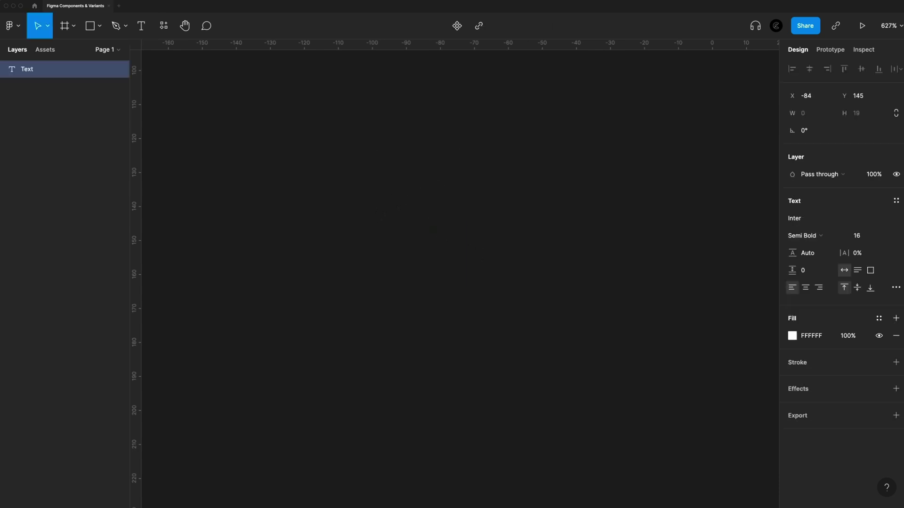
text(Button)
key(Escape)
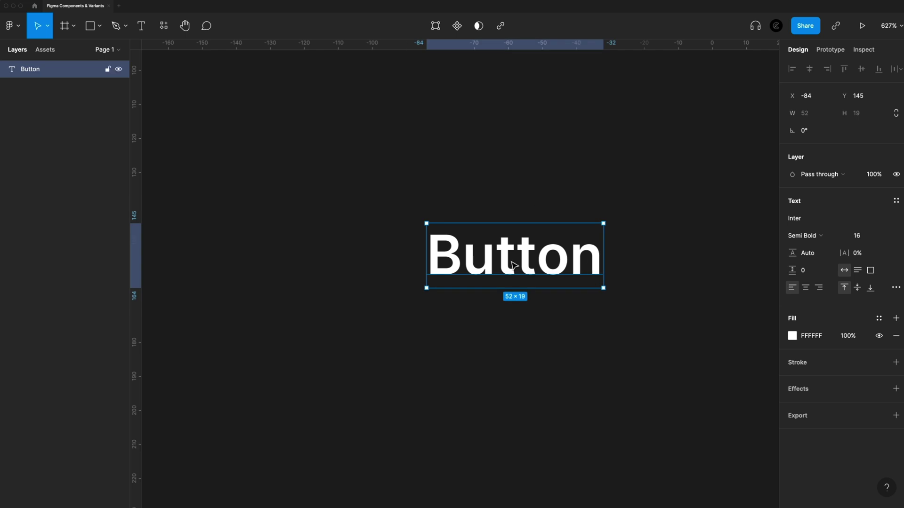
drag(547, 259, 517, 256)
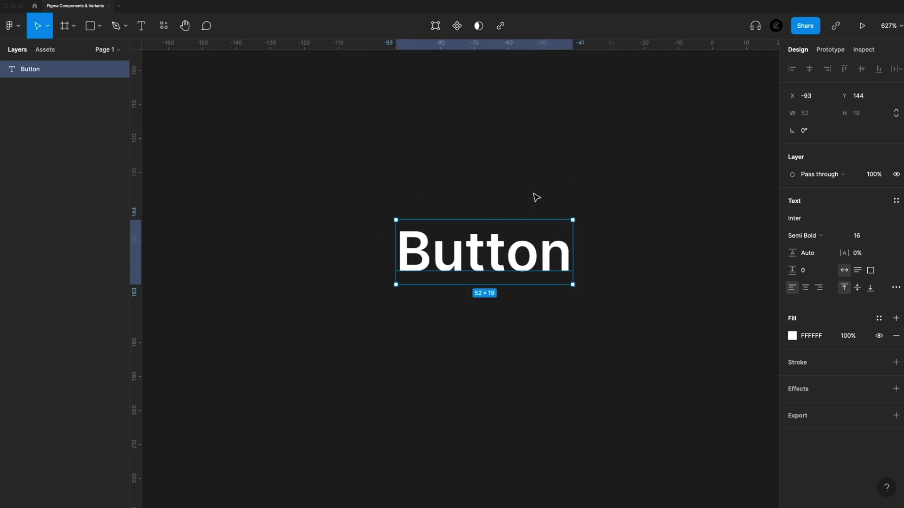
Wrap the text in auto layout aligned middle-left, with 12 spacing and 12 padding.
key(shift+a)
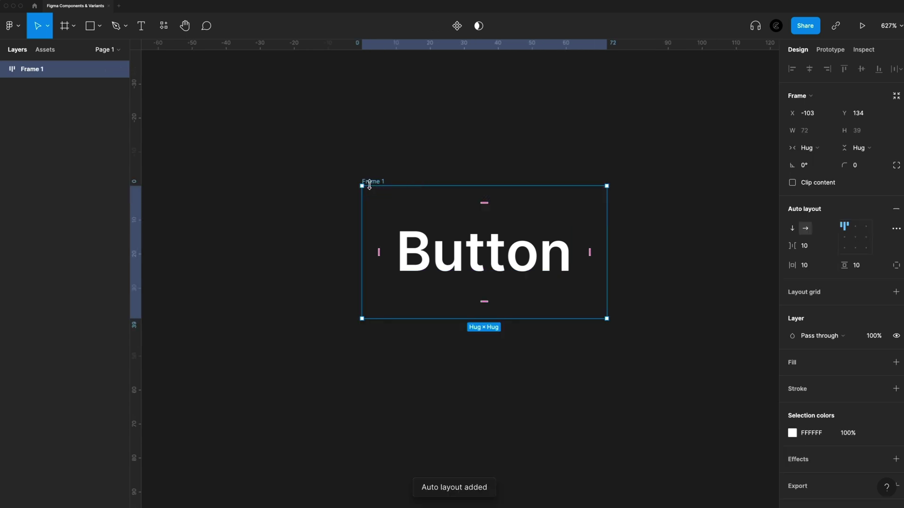
click(843, 239)
click(816, 249)
text(12)
key(Tab)
text(12)
key(Tab)
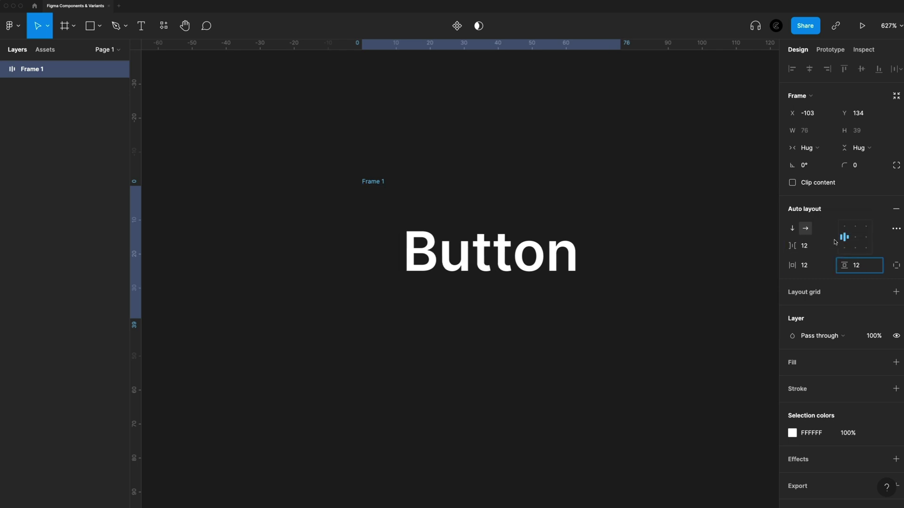
text(12)
key(Return)
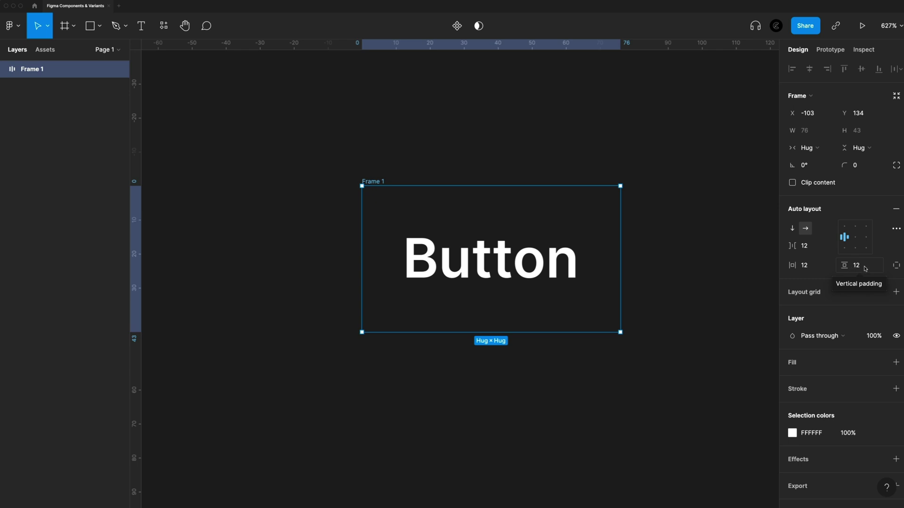
Give the frame a white fill, make the text black, and name the frame 'Button'.
click(895, 363)
click(493, 252)
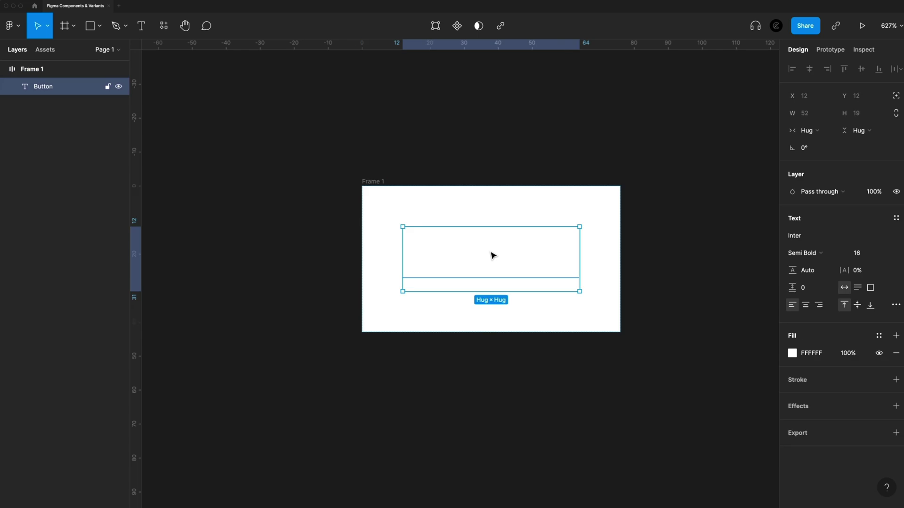
click(792, 353)
drag(723, 283, 648, 372)
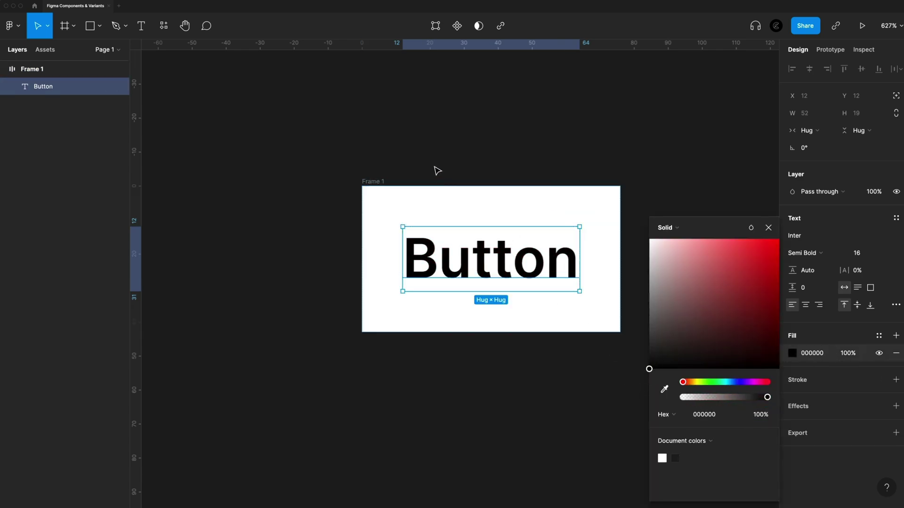
click(374, 181)
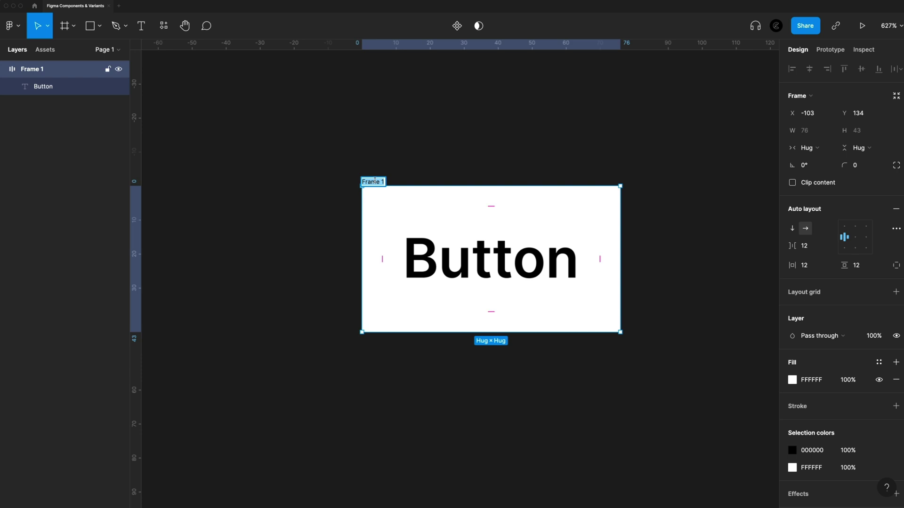
text(Button)
key(Return)
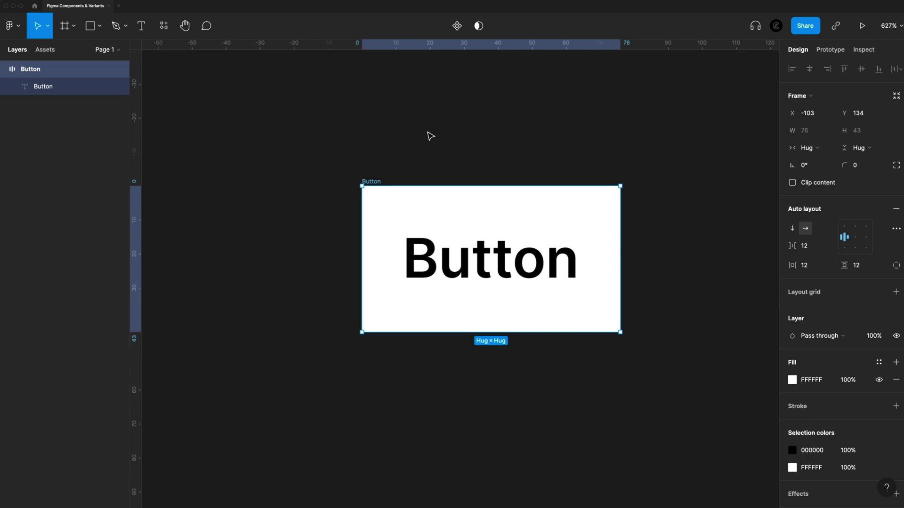
Drag the home-05 icon from the Line icons / General assets into the Button frame, left of the text.
click(44, 50)
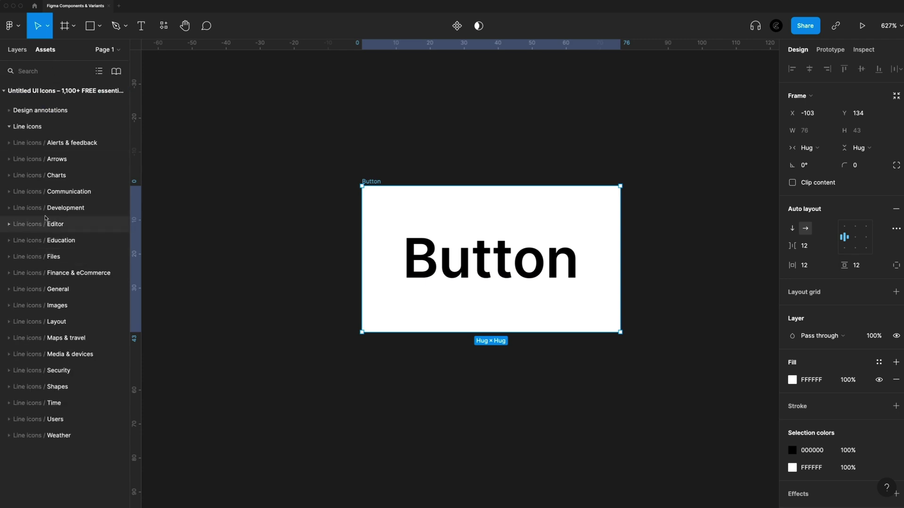
click(8, 291)
scroll(48, 313, down, 10)
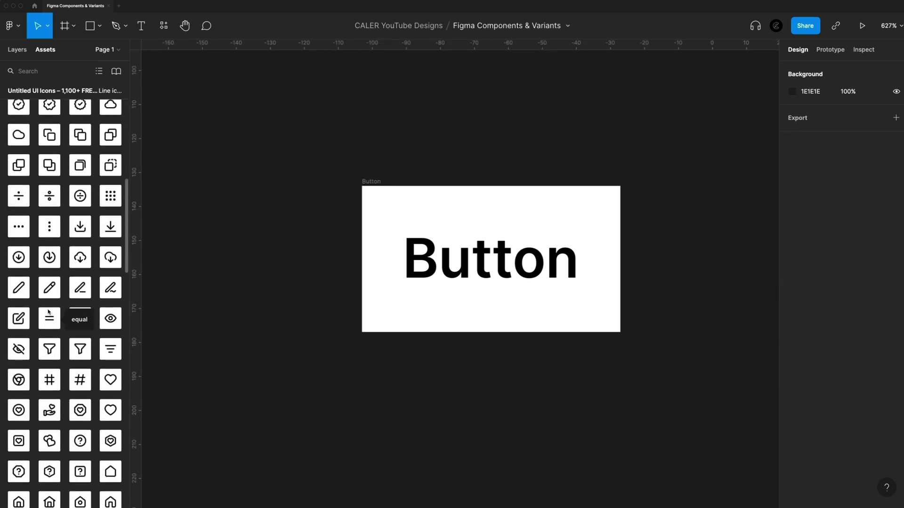
scroll(48, 312, down, 5)
drag(111, 319, 400, 250)
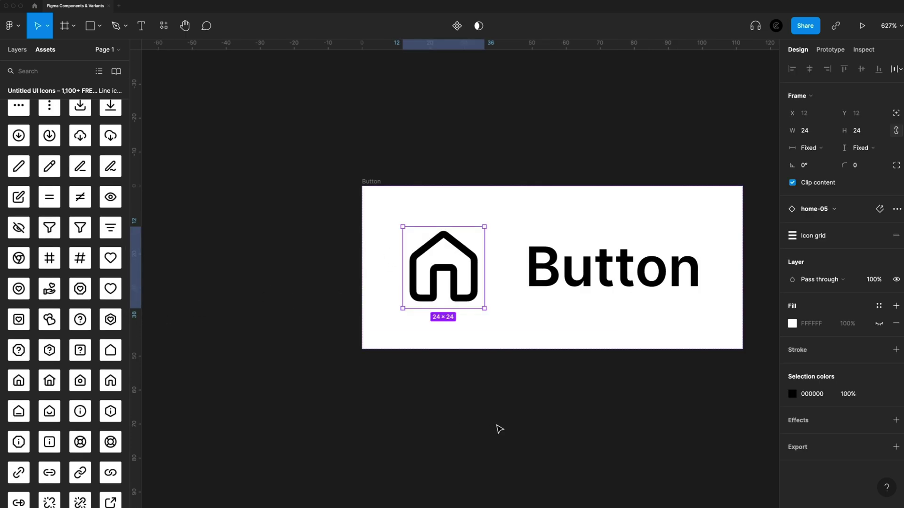
scroll(496, 427, right, 5)
scroll(523, 359, left, 1)
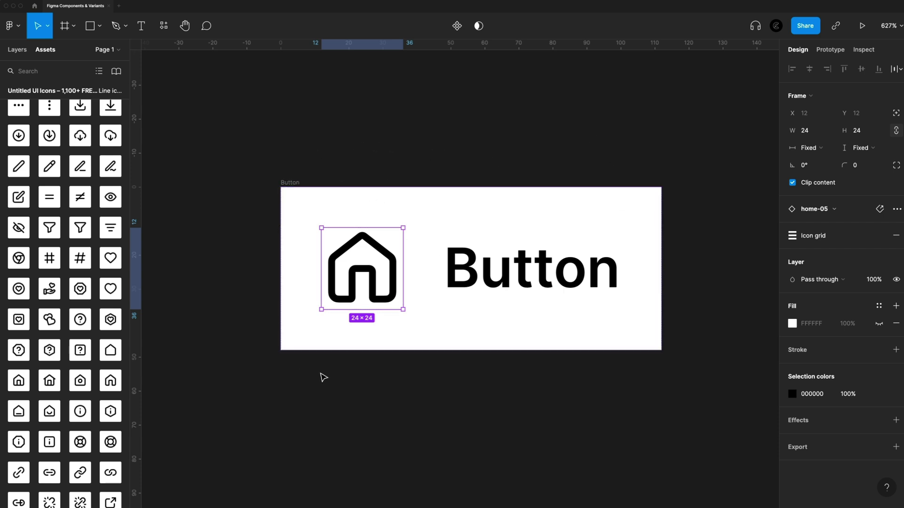
Select the Button frame holding the home-05 icon and label, and turn it into a component.
click(52, 90)
click(17, 50)
click(210, 119)
drag(204, 104, 748, 436)
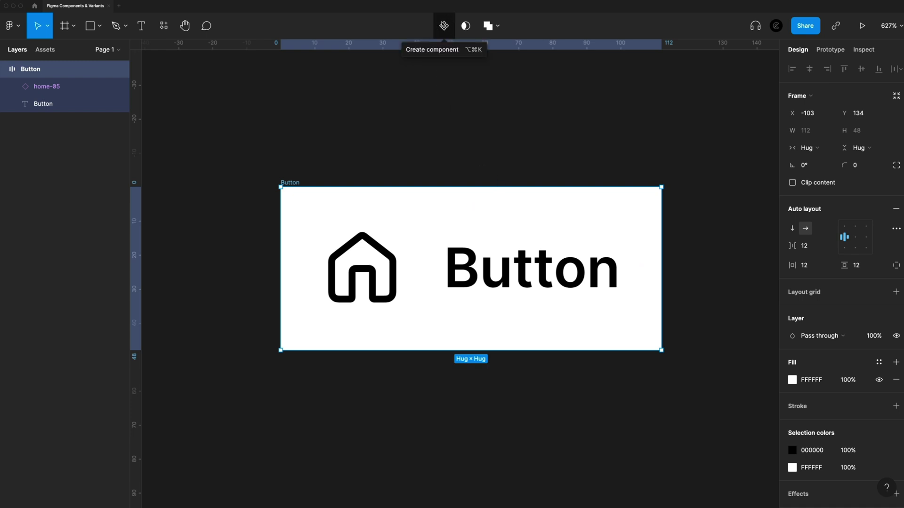
click(444, 26)
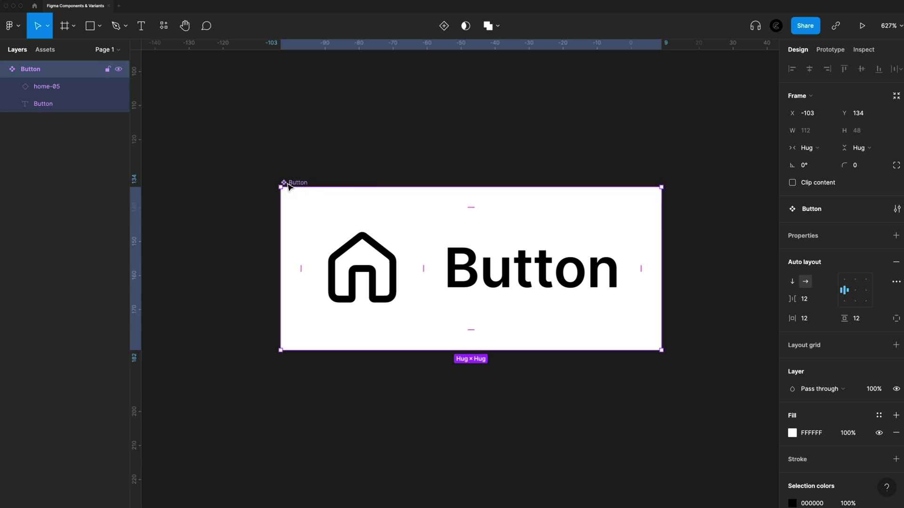
Place a Button instance from Assets and align it under the main component.
click(43, 52)
drag(29, 137, 407, 438)
scroll(360, 358, down, 3)
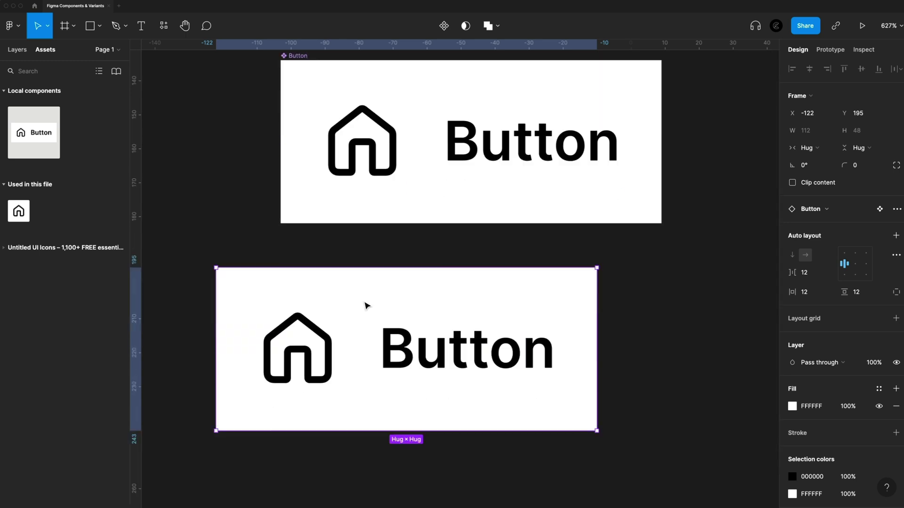
drag(302, 309, 367, 309)
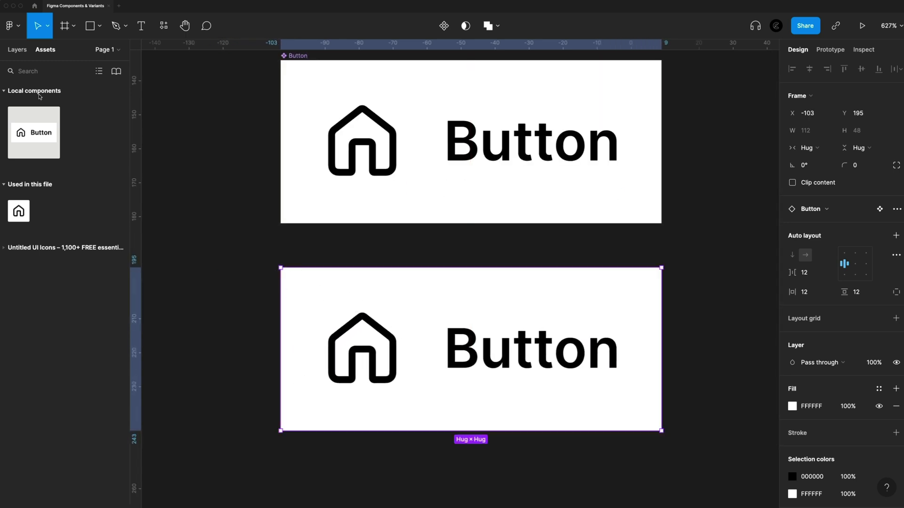
click(21, 50)
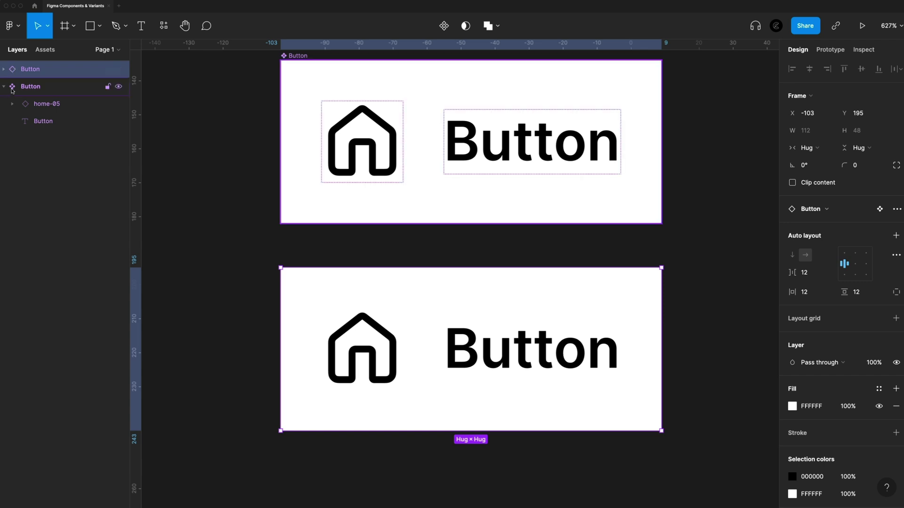
scroll(436, 296, up, 2)
Try a red fill on the main Button component, then undo it.
click(460, 123)
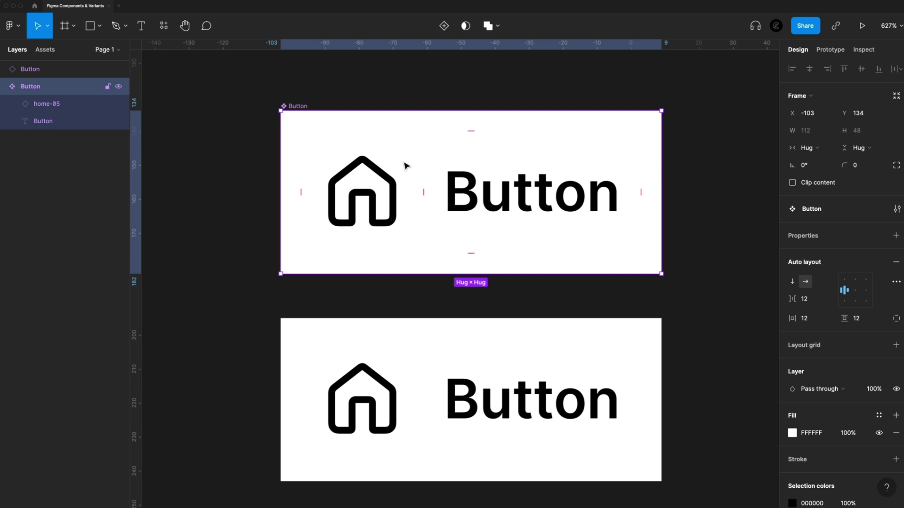
click(793, 433)
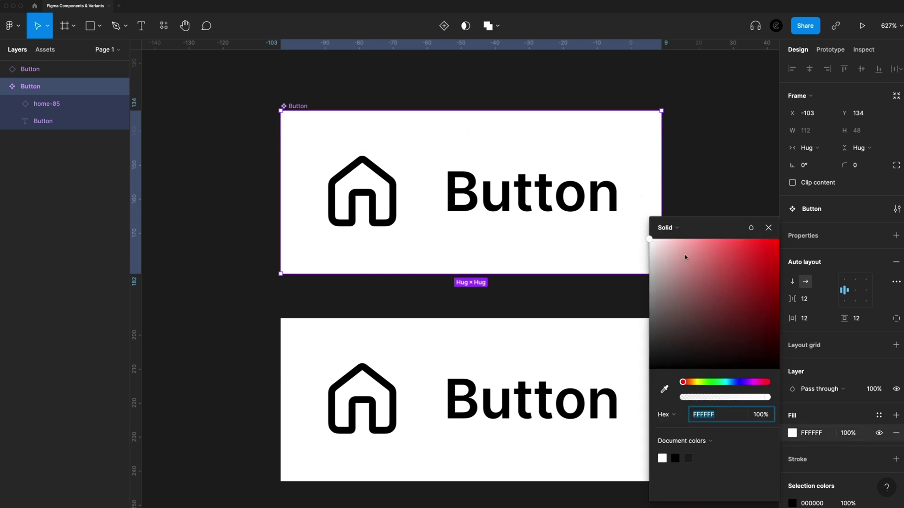
drag(684, 254, 794, 223)
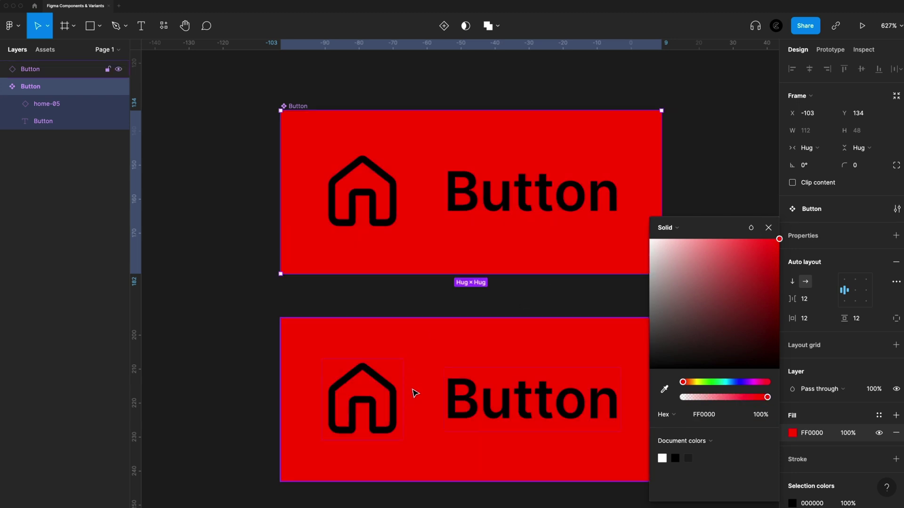
key(ctrl+z)
scroll(755, 228, down, 3)
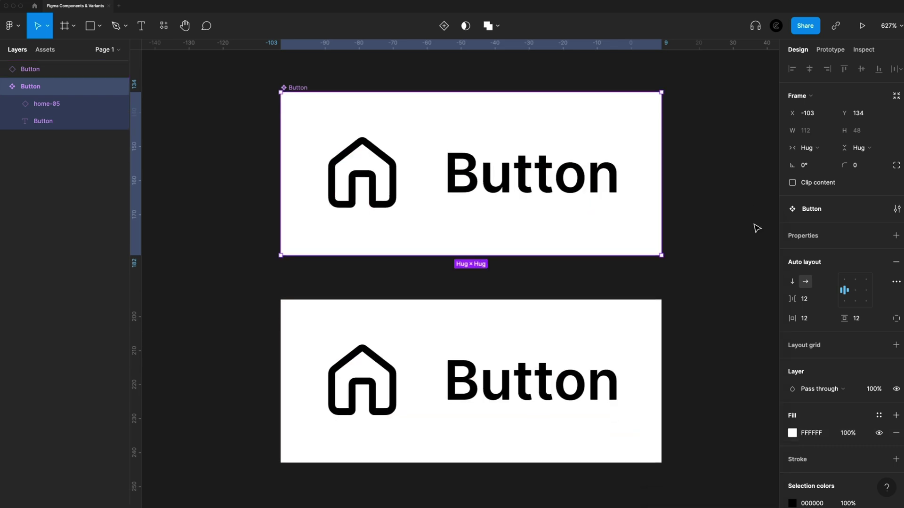
scroll(510, 184, up, 1)
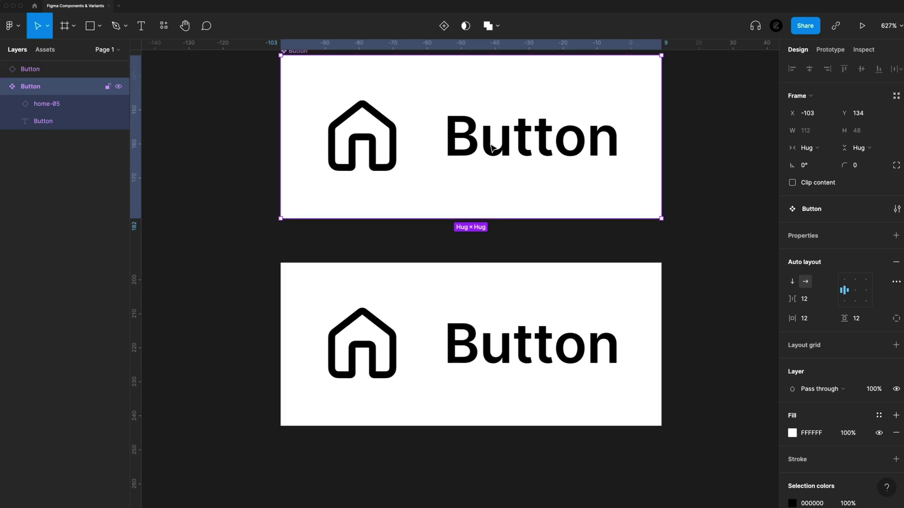
scroll(492, 148, up, 1)
scroll(492, 149, down, 1)
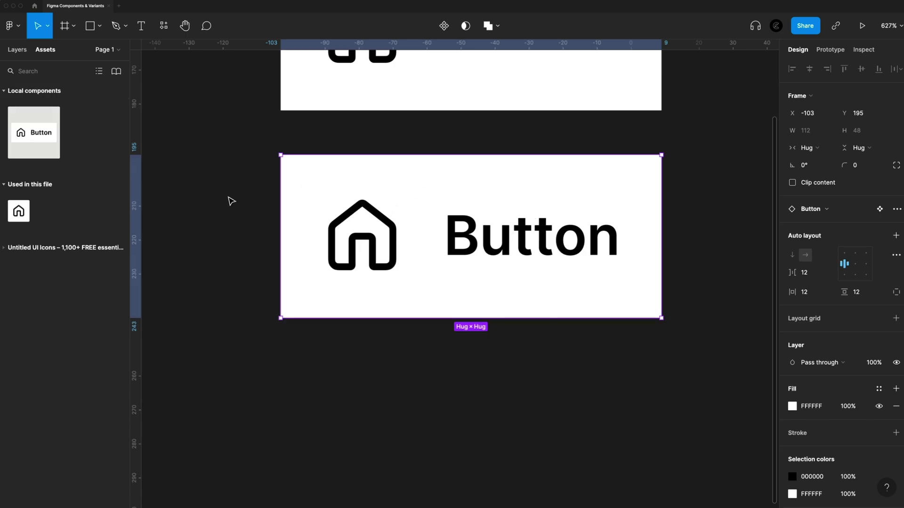
Place a second Button instance and change its label to 'asdfasdfasdfas'.
drag(44, 147, 385, 377)
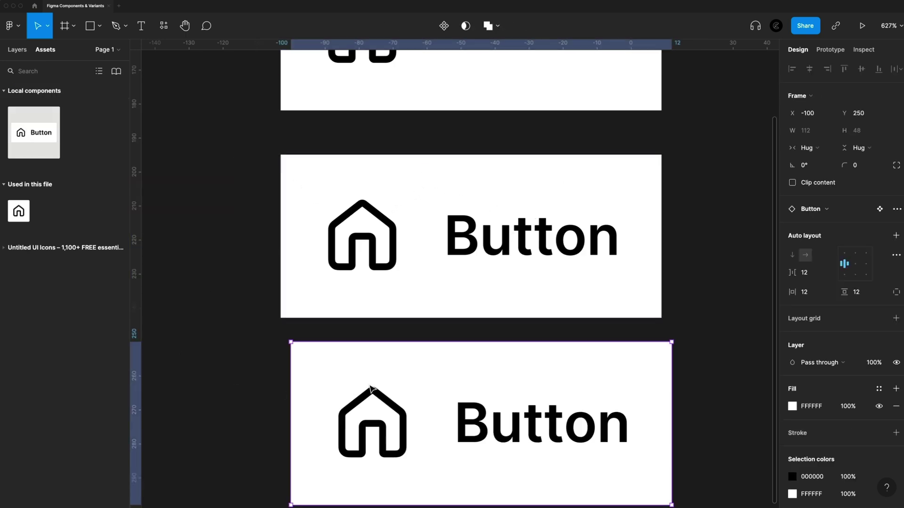
scroll(362, 405, down, 1)
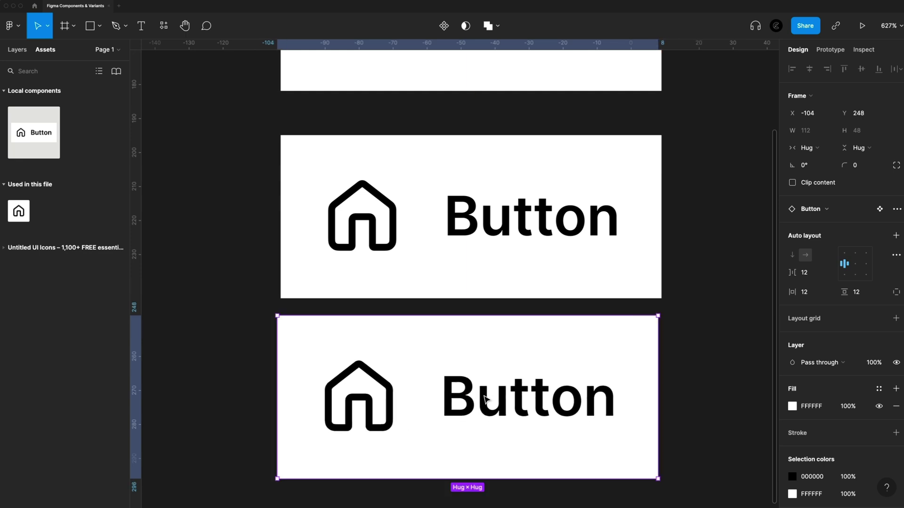
double_click(485, 398)
double_click(483, 394)
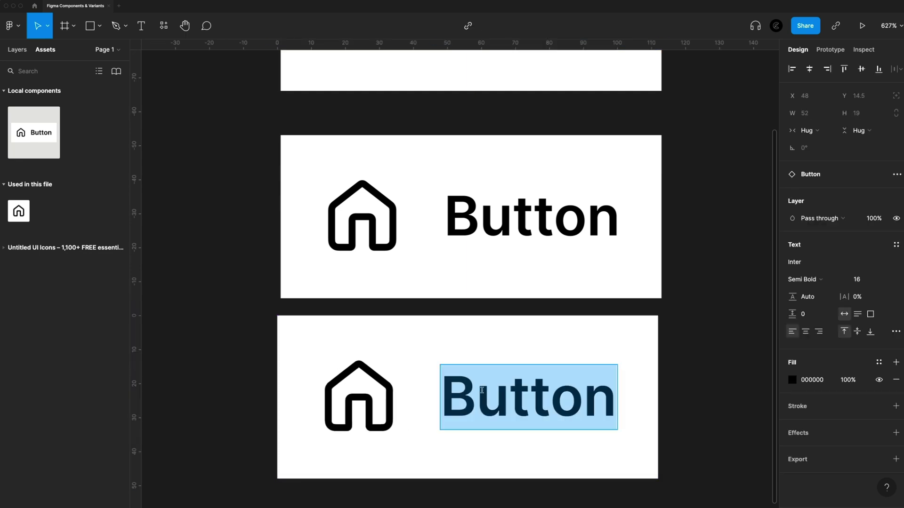
text(asdfasdfasdfas)
scroll(704, 256, down, 5)
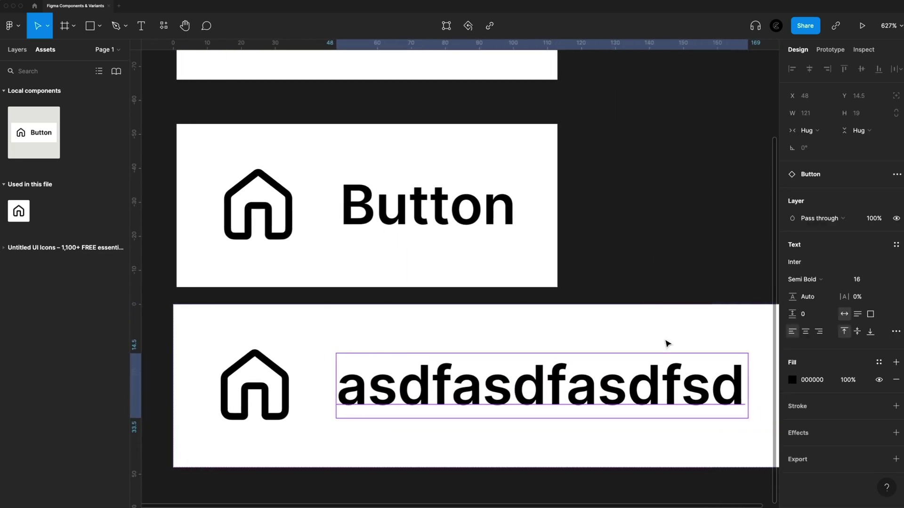
scroll(661, 336, up, 1)
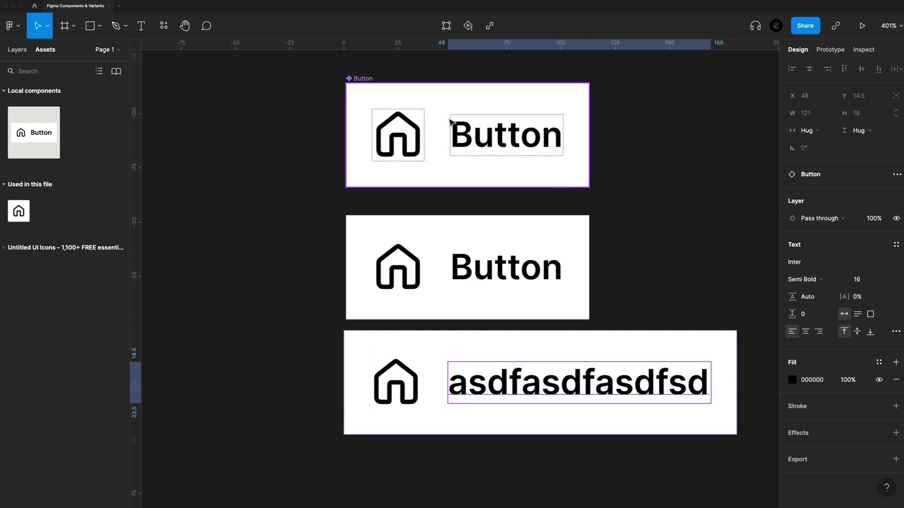
On the main Button component, create a Boolean property 'Has Left Icon' with default True.
drag(306, 236, 682, 452)
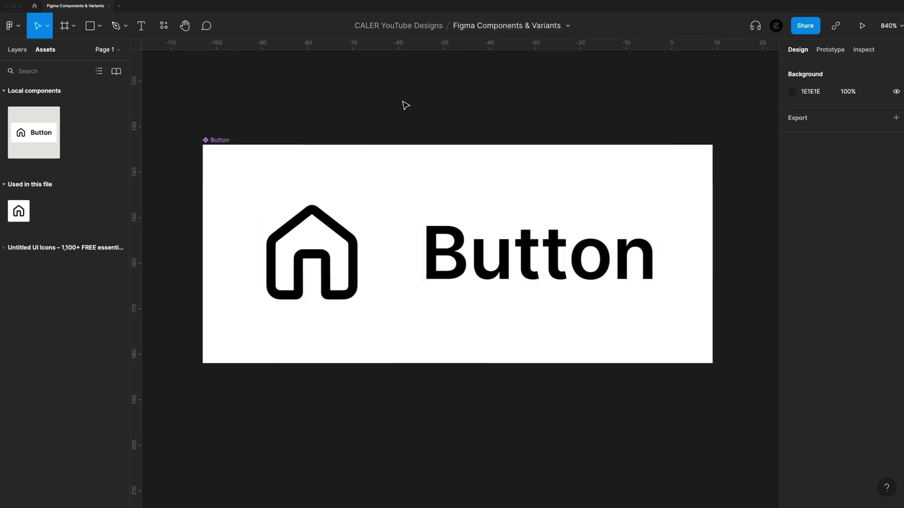
click(219, 147)
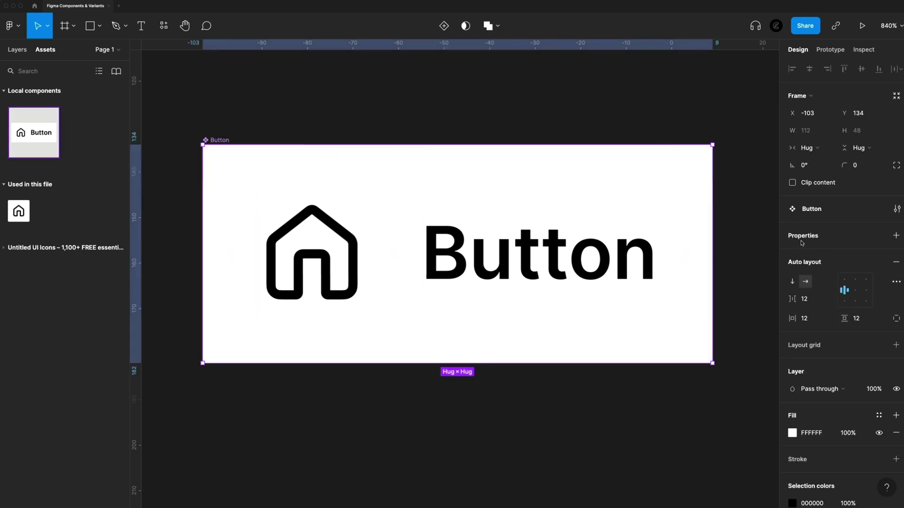
click(897, 236)
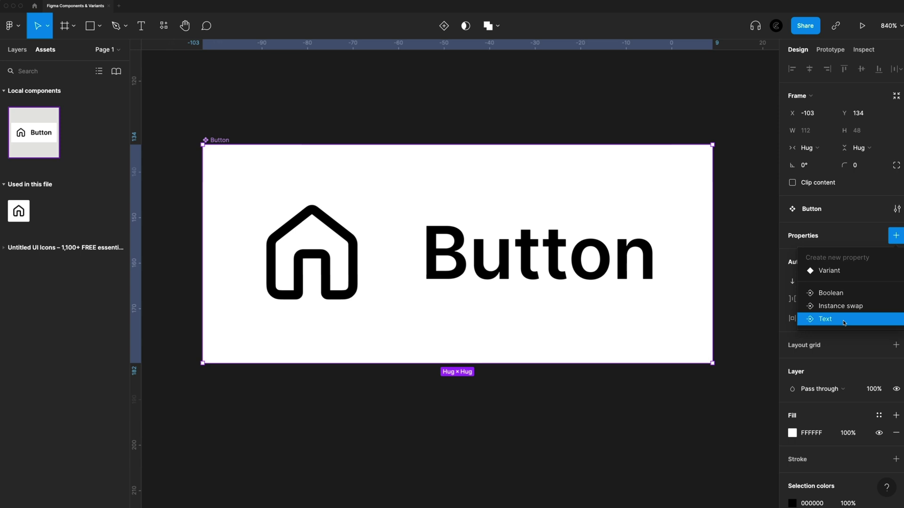
click(826, 294)
click(474, 278)
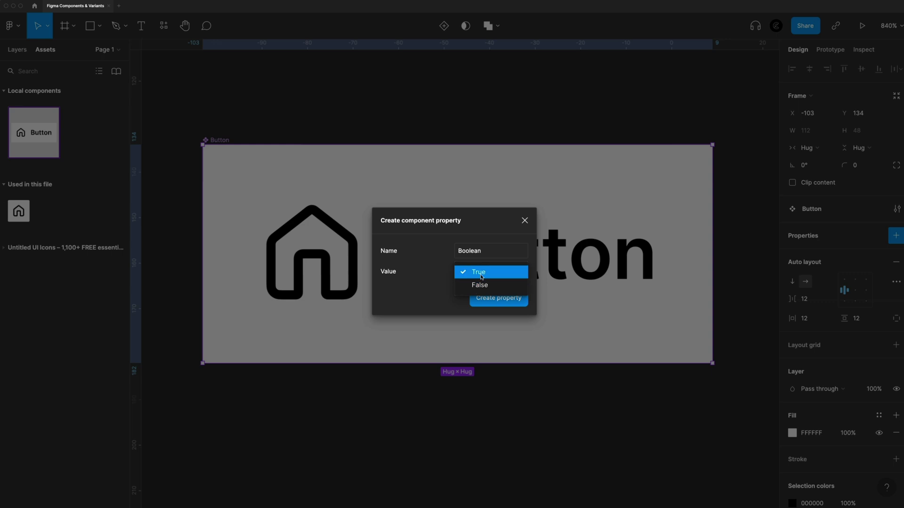
click(481, 273)
click(454, 250)
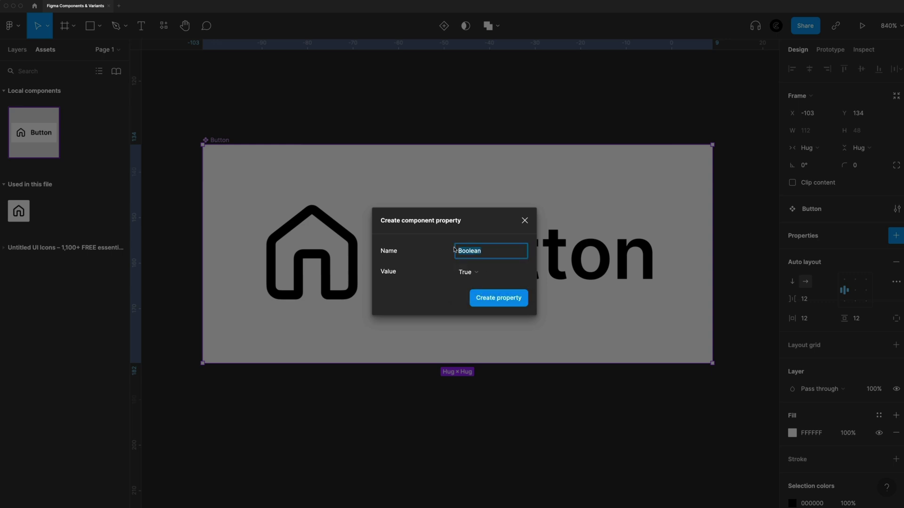
text(Has Left Icon)
click(499, 301)
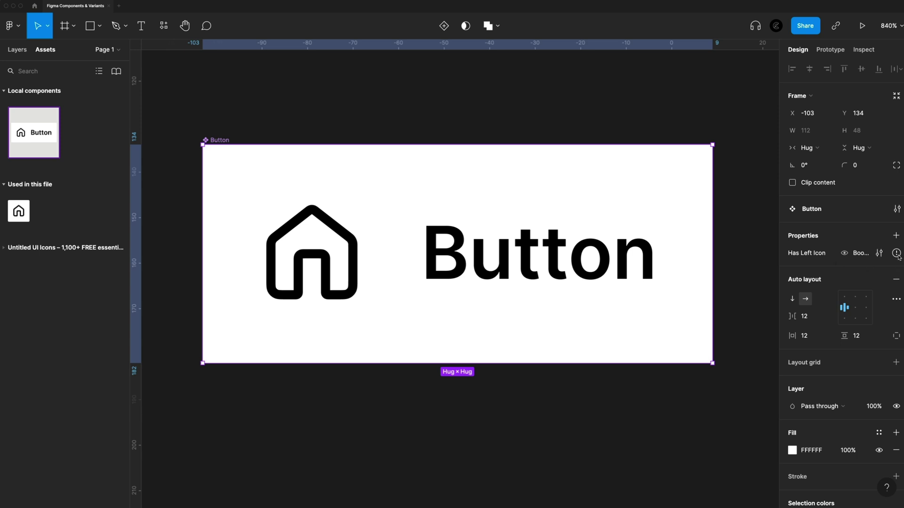
mouse_move(896, 253)
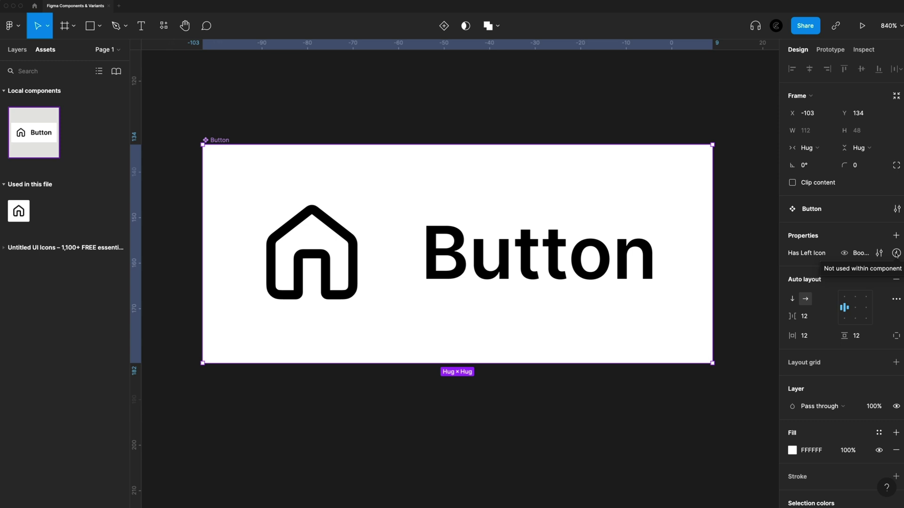
Bind the home-05 icon's visibility in the component to the Has Left Icon property.
click(311, 256)
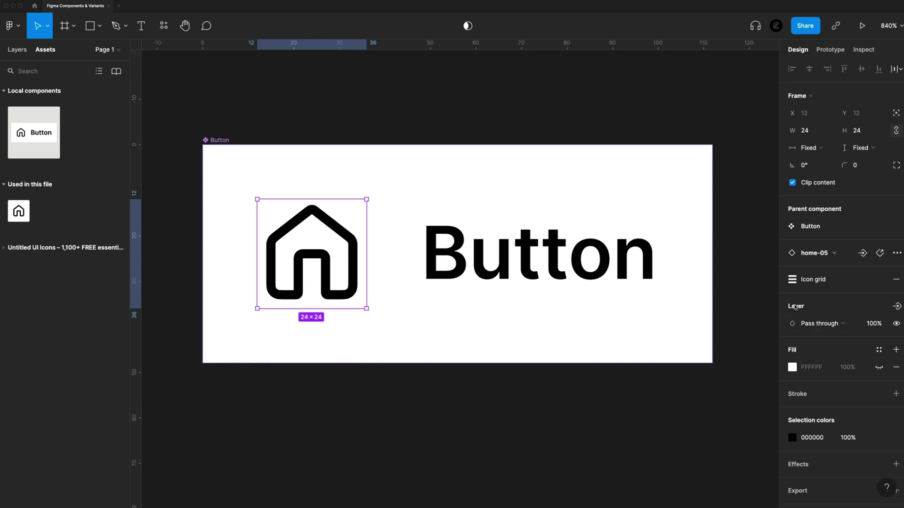
click(897, 307)
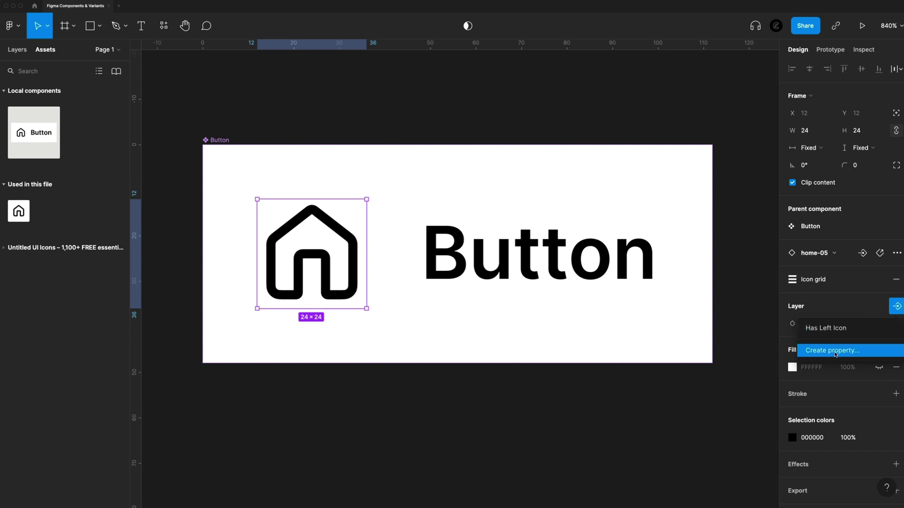
click(849, 328)
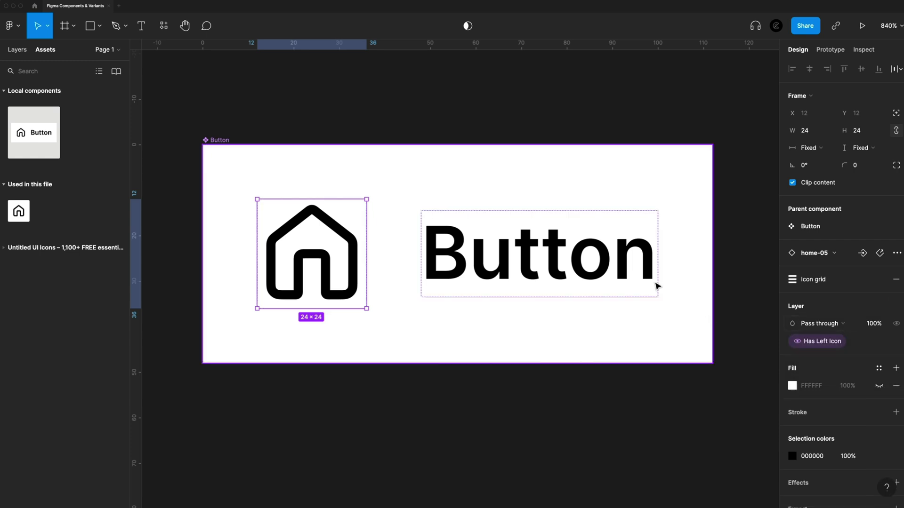
Place another Button instance, switch off its Has Left Icon, and align it under the upper button.
drag(38, 125, 380, 461)
scroll(393, 258, down, 5)
drag(400, 241, 400, 252)
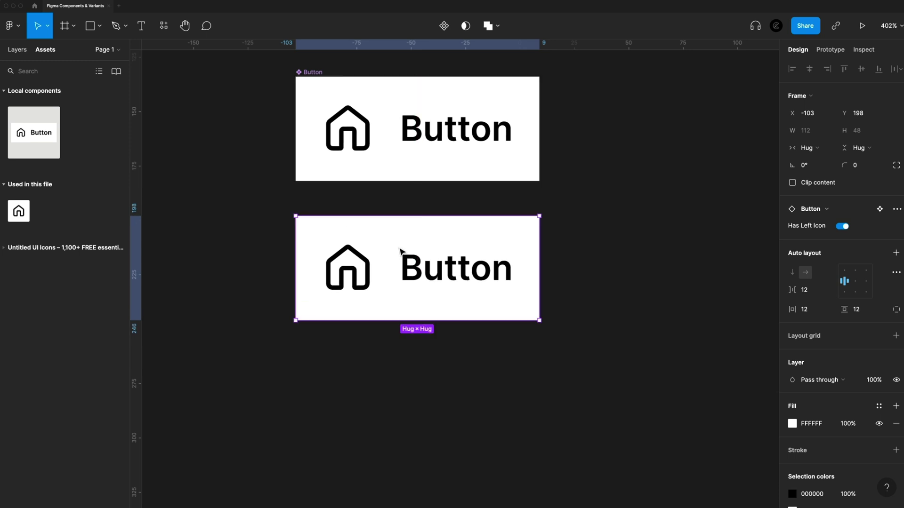
click(842, 227)
click(542, 301)
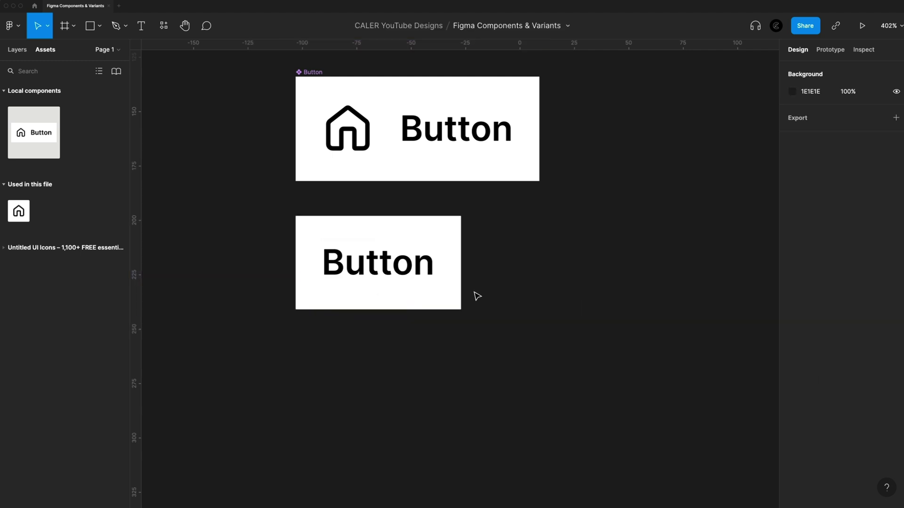
drag(452, 292, 561, 298)
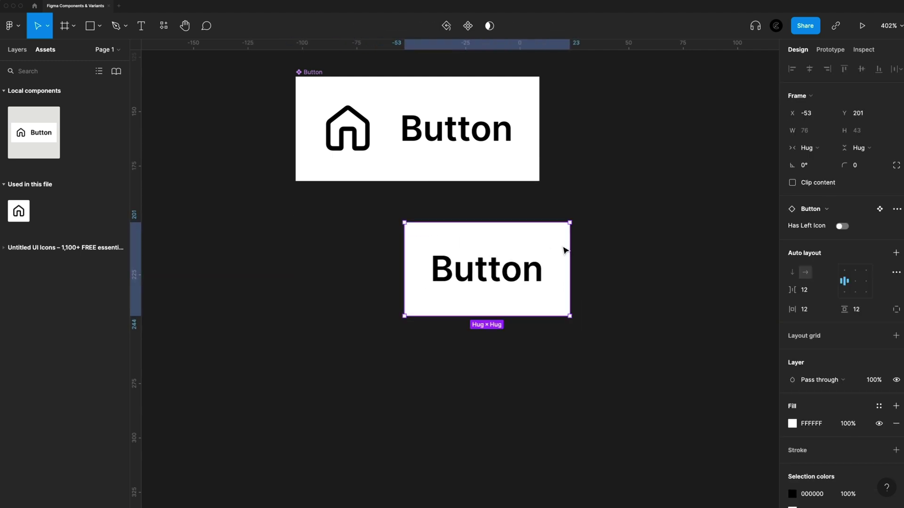
drag(560, 256, 429, 253)
scroll(436, 196, up, 3)
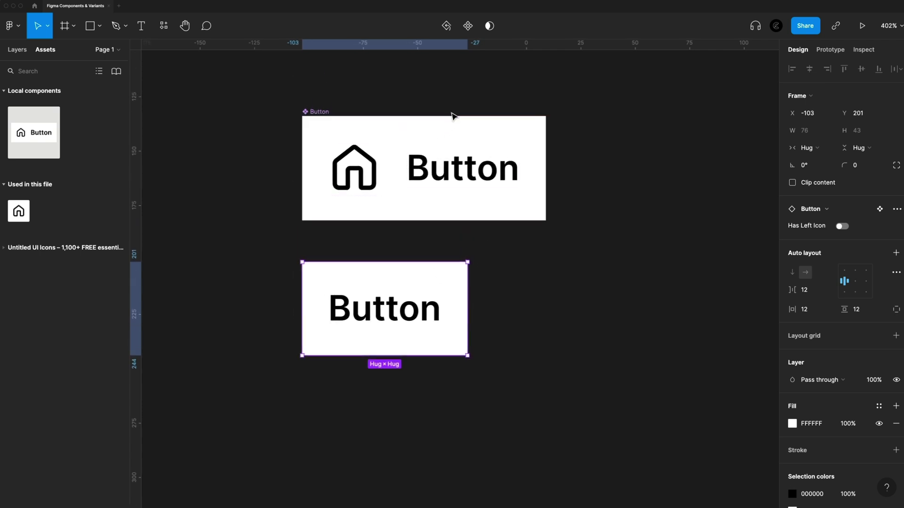
ctrl+scroll(453, 116, up, 5)
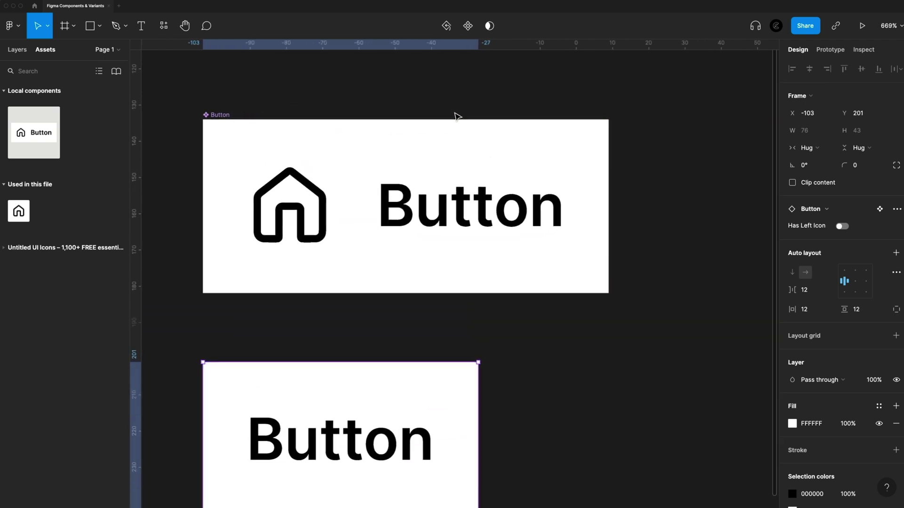
Copy the home-05 icon and paste the copy after the Button label.
click(282, 203)
click(288, 201)
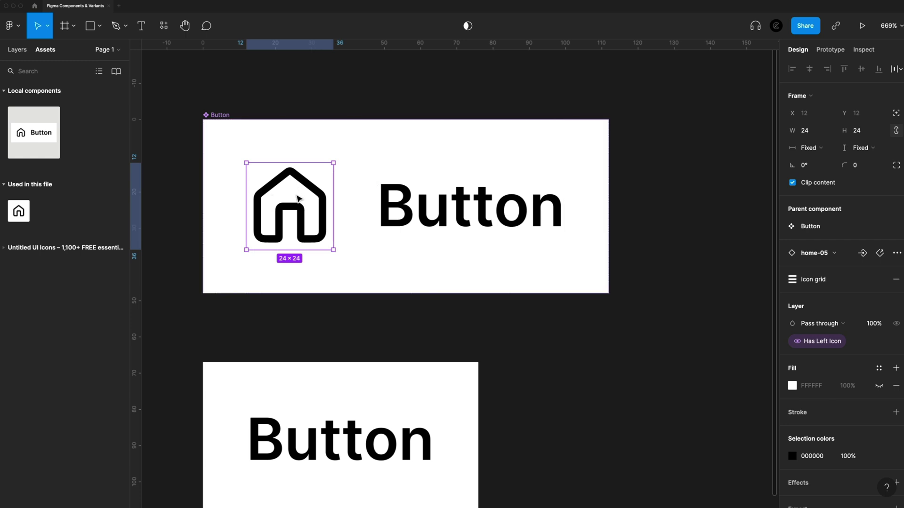
key(super+c)
key(super+v)
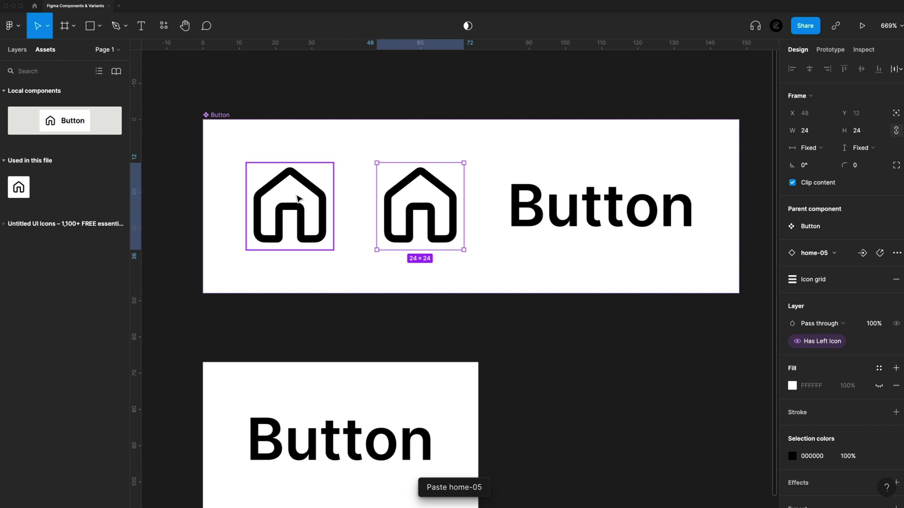
key(Right)
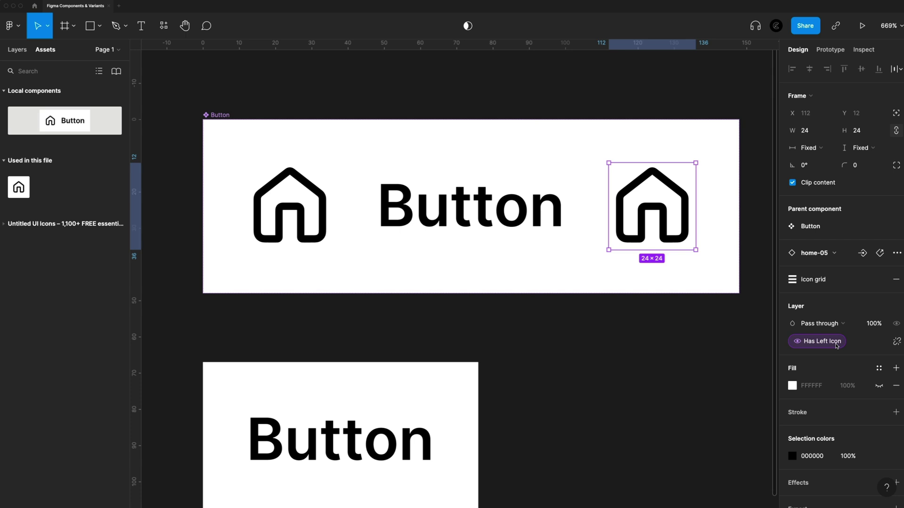
Unlink the copied icon from Has Left Icon and tie it to a new 'Has Right Icon' property.
click(897, 342)
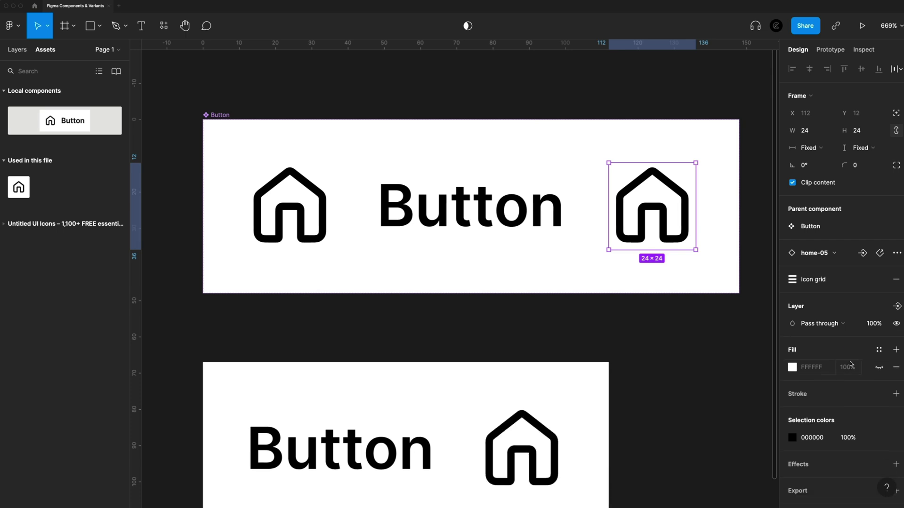
click(897, 306)
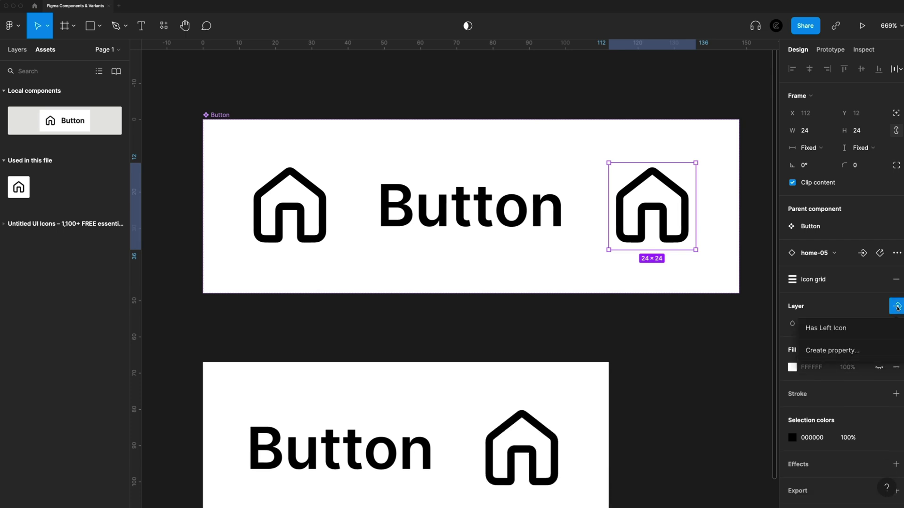
click(836, 351)
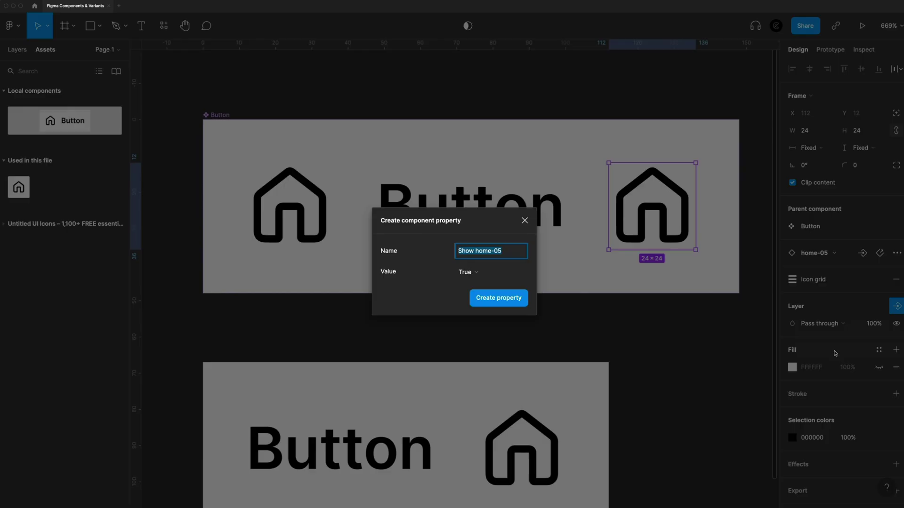
text(Has Right Icon)
click(495, 298)
scroll(652, 310, down, 5)
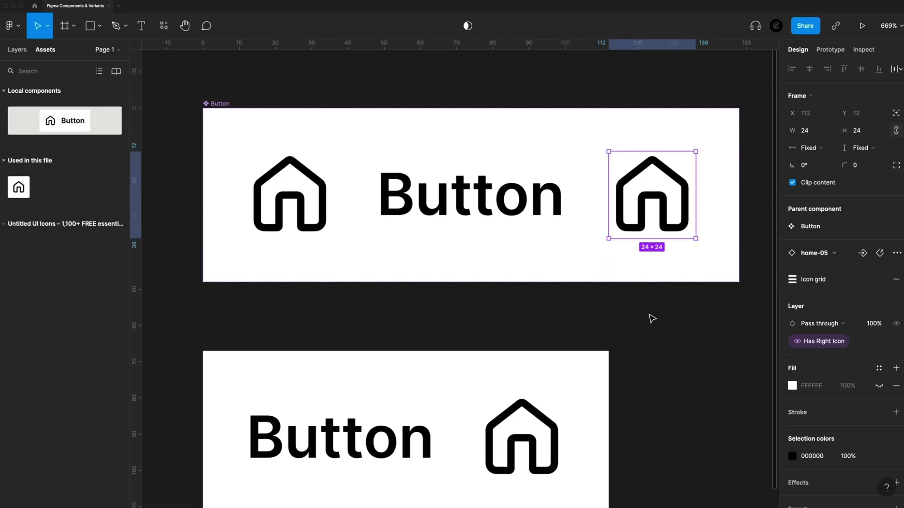
scroll(659, 310, down, 3)
On the lower instance, test both icon toggles, then turn Has Text off and Has Left Icon on.
click(468, 216)
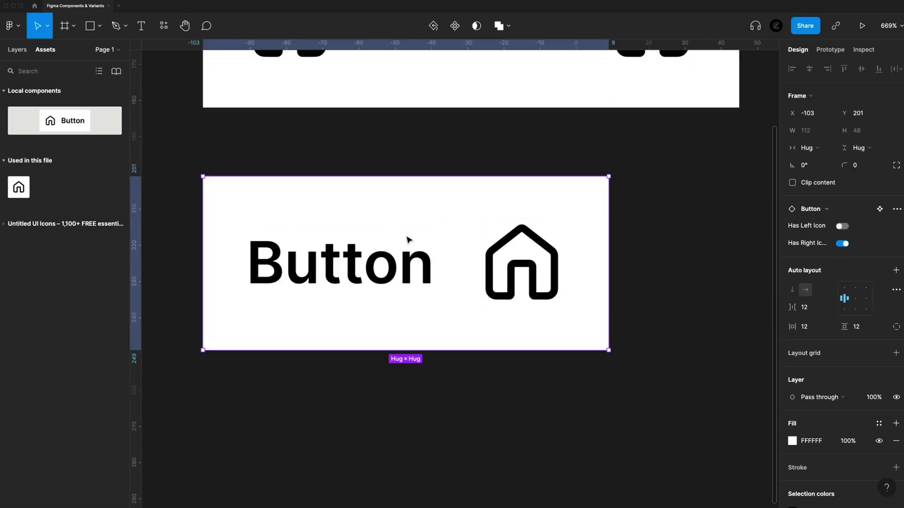
click(841, 226)
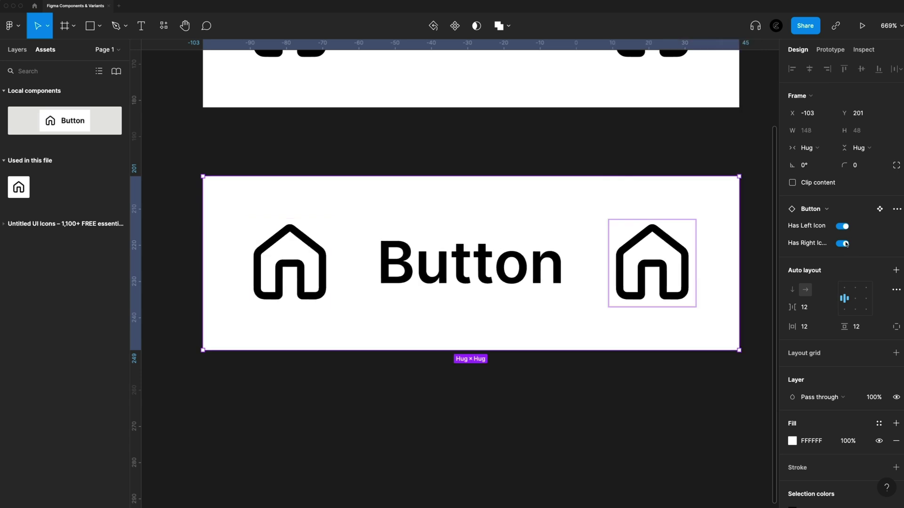
click(843, 226)
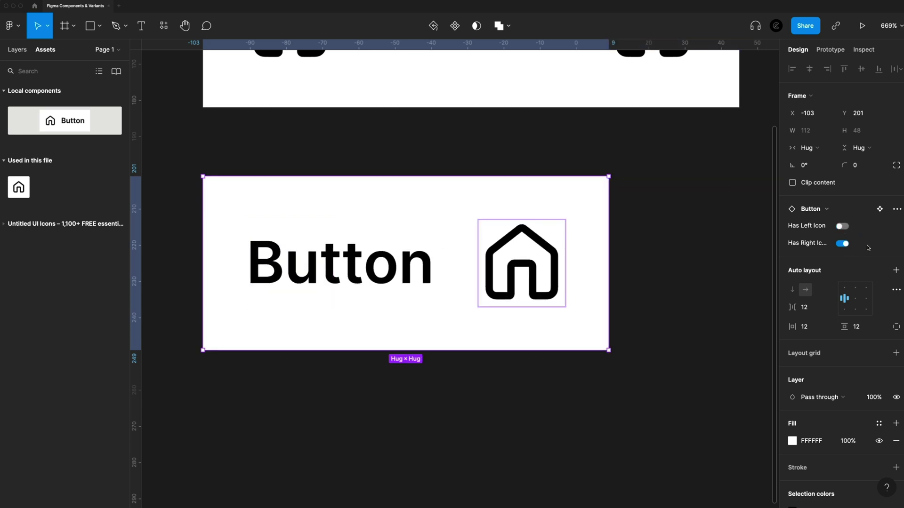
click(842, 244)
click(842, 244)
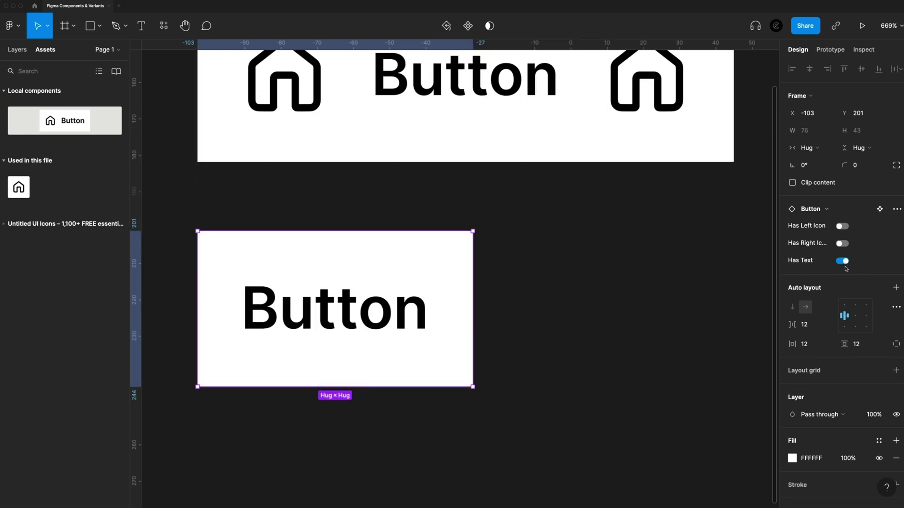
click(843, 262)
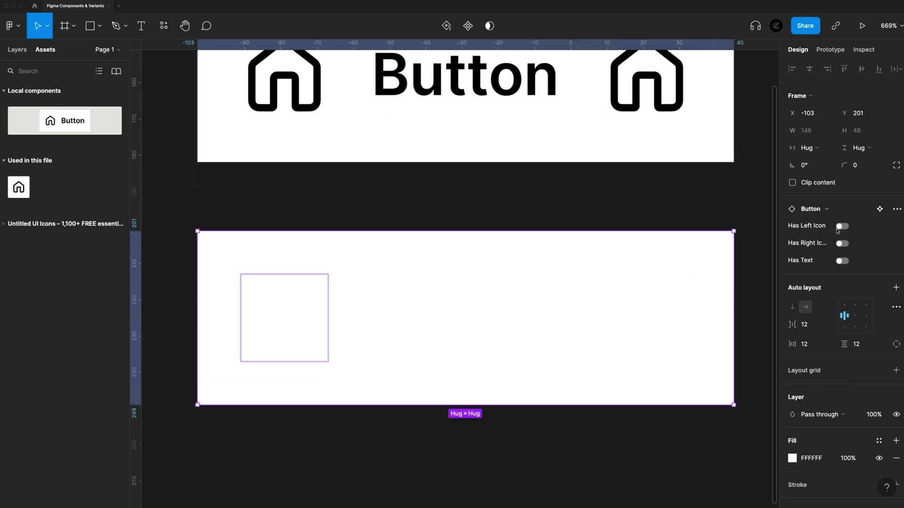
click(842, 227)
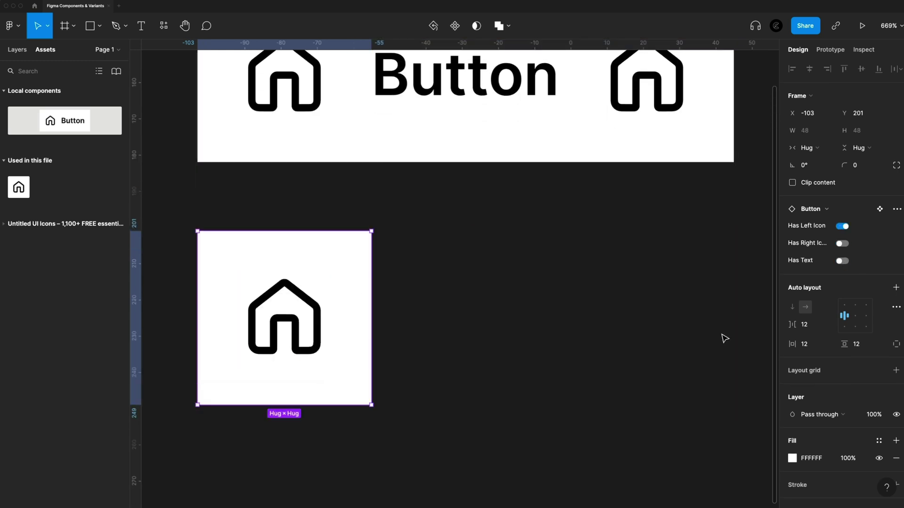
click(522, 337)
scroll(570, 334, up, 3)
scroll(570, 333, up, 2)
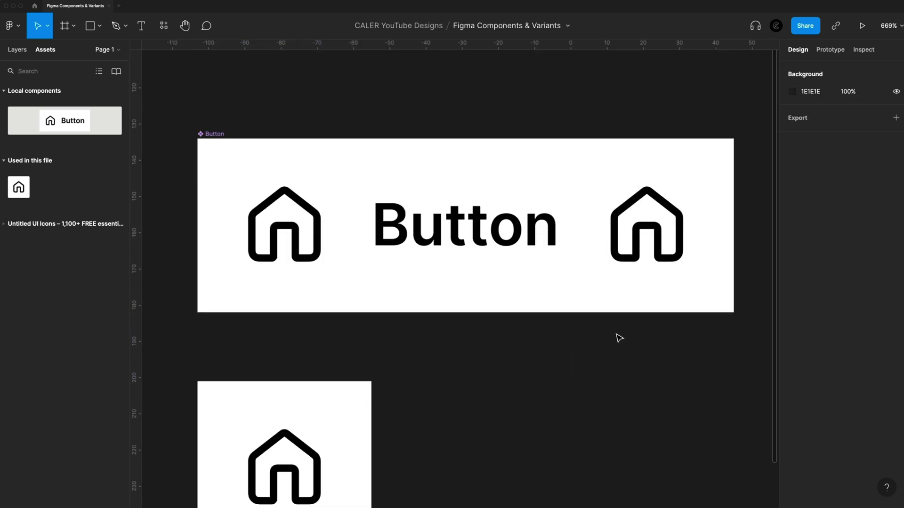
Undo the instance's toggle changes and add a Text property 'Text Input' defaulting to 'Button'.
key(ctrl+z)
key(ctrl+z)
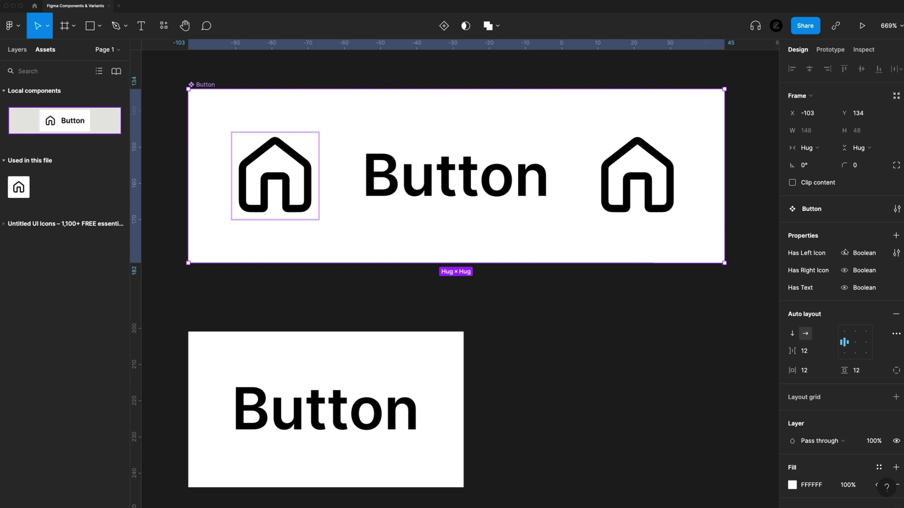
click(896, 236)
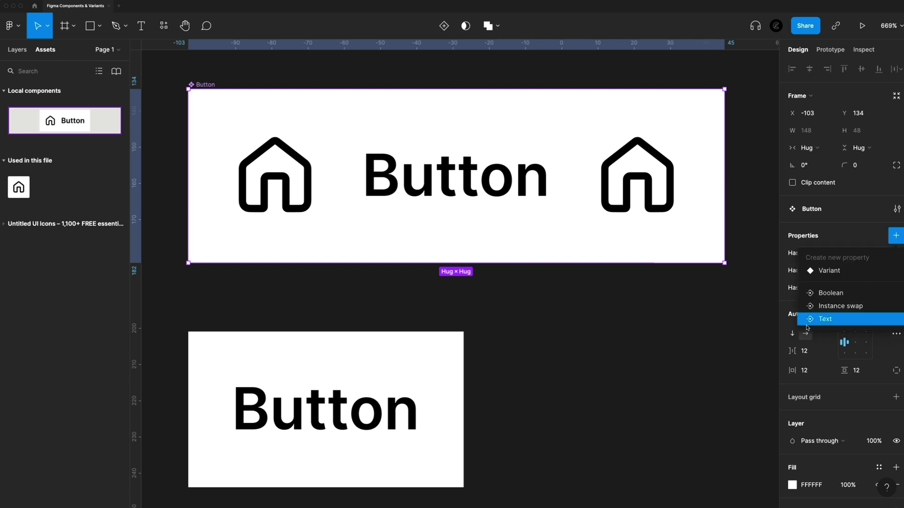
click(828, 319)
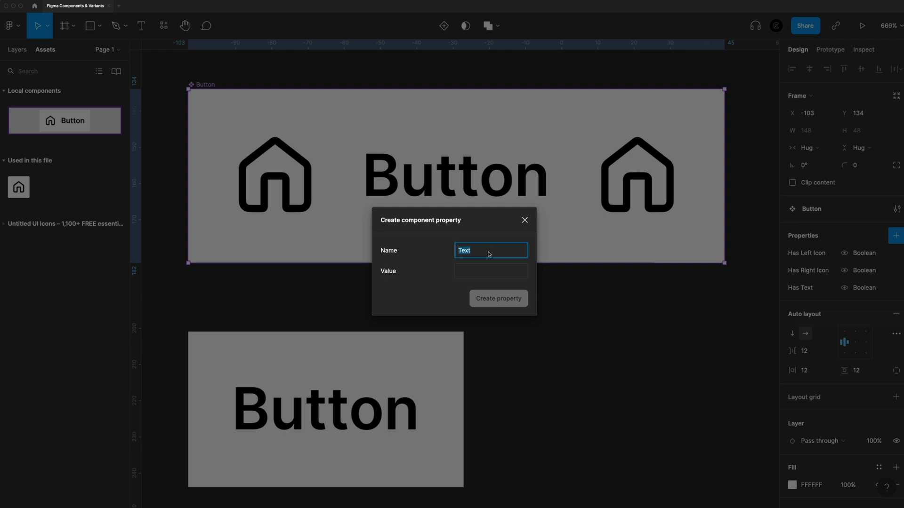
text(Text IN)
key(BackSpace)
text(nput)
click(512, 272)
text(Button)
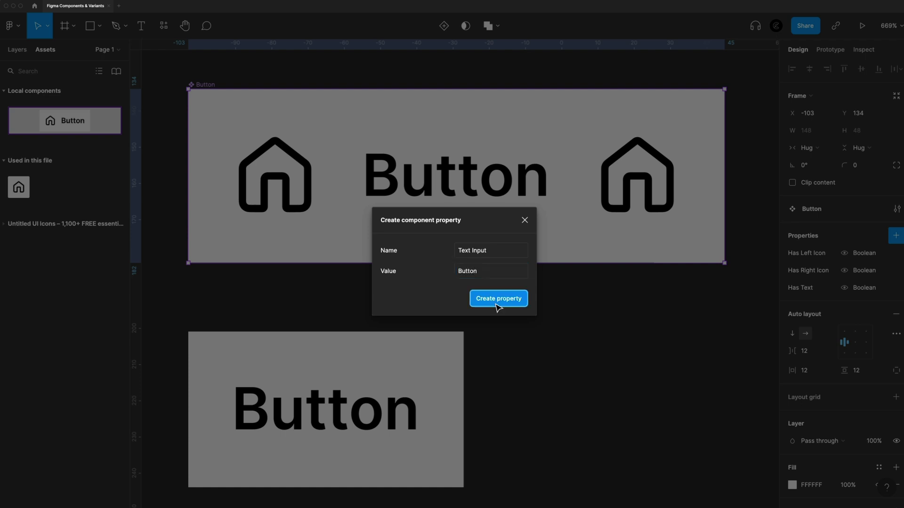
click(491, 298)
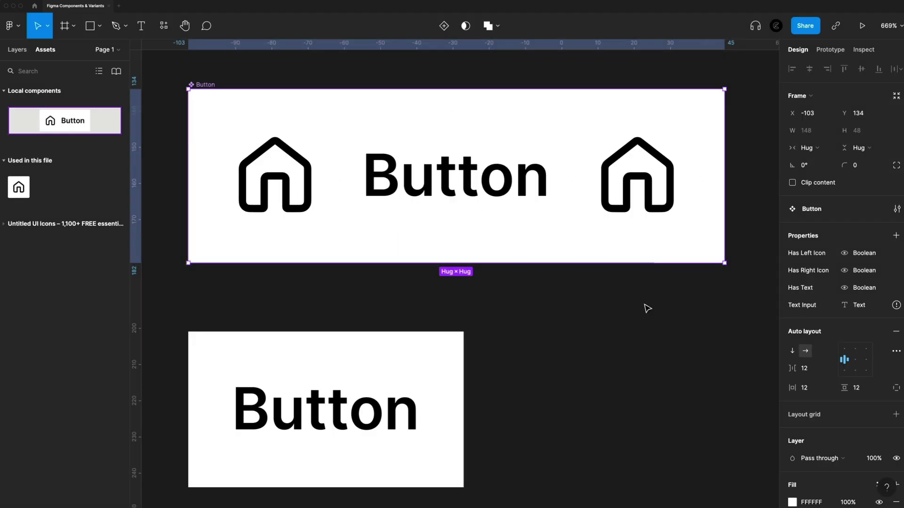
Link the Button label's text content to the Text Input property.
click(504, 189)
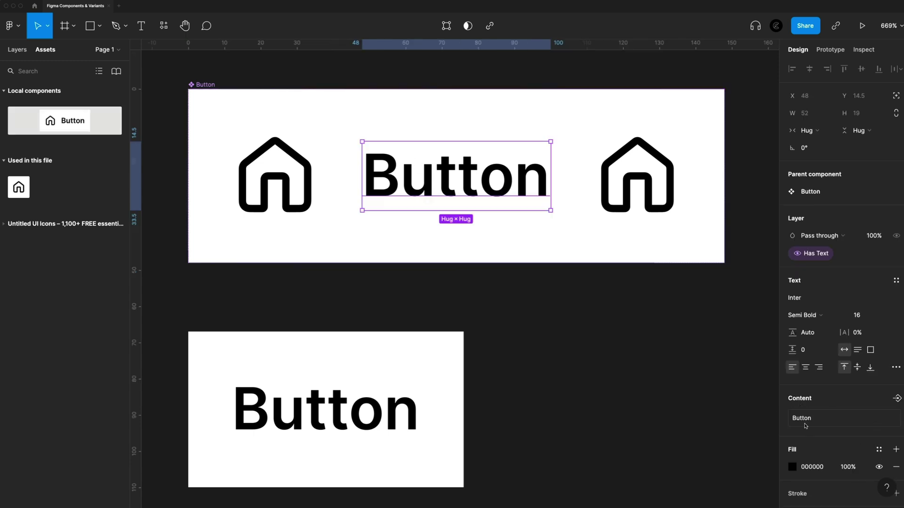
click(897, 400)
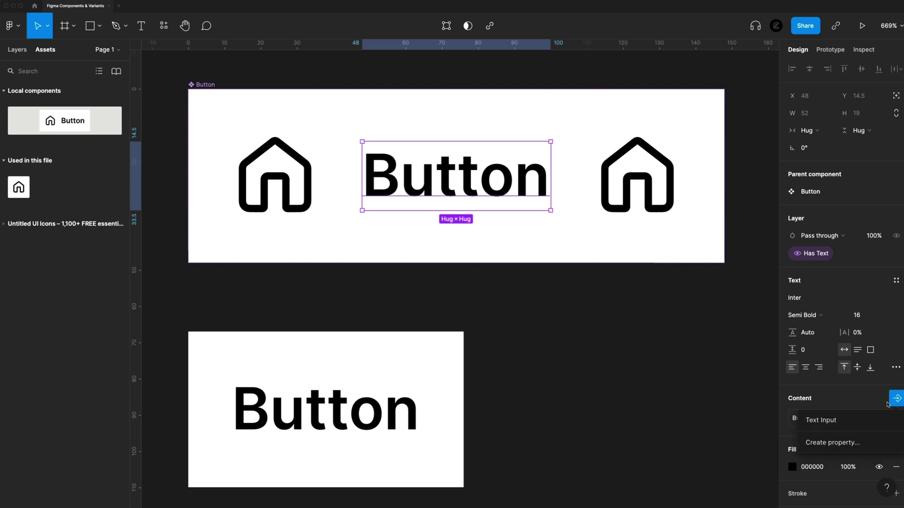
click(823, 423)
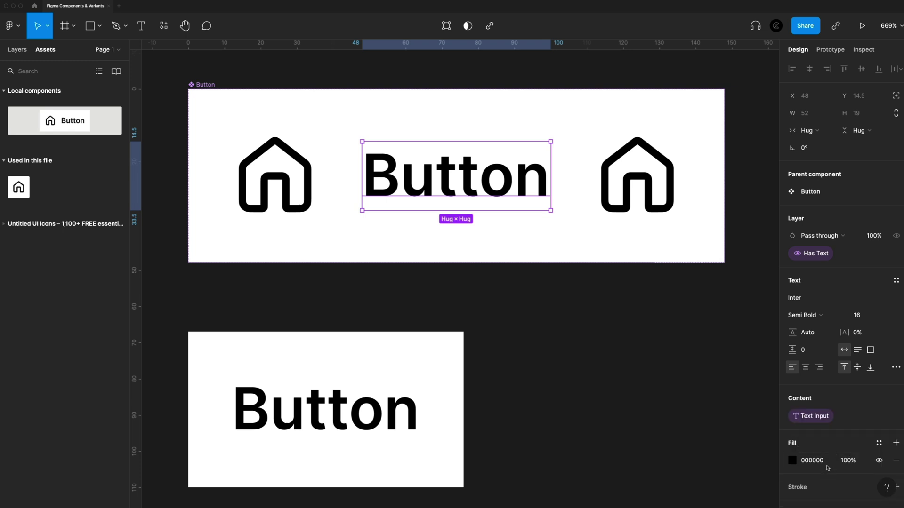
scroll(389, 369, down, 2)
Set the lower instance's label to 'Get Started', then test typing directly into the label.
click(339, 375)
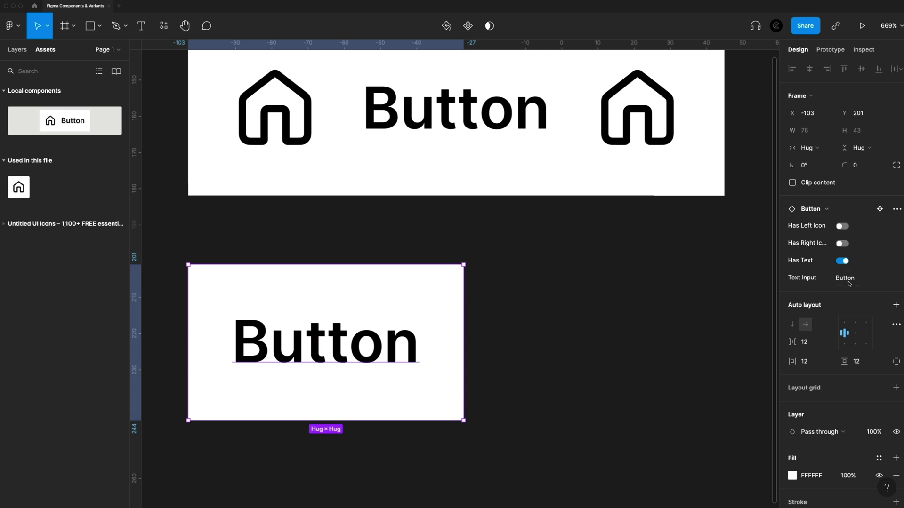
click(868, 282)
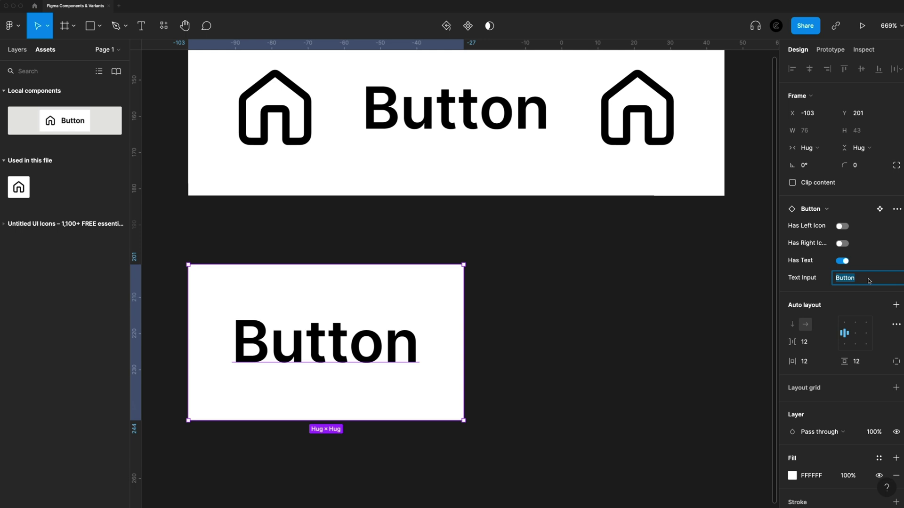
text(Get Started)
key(Return)
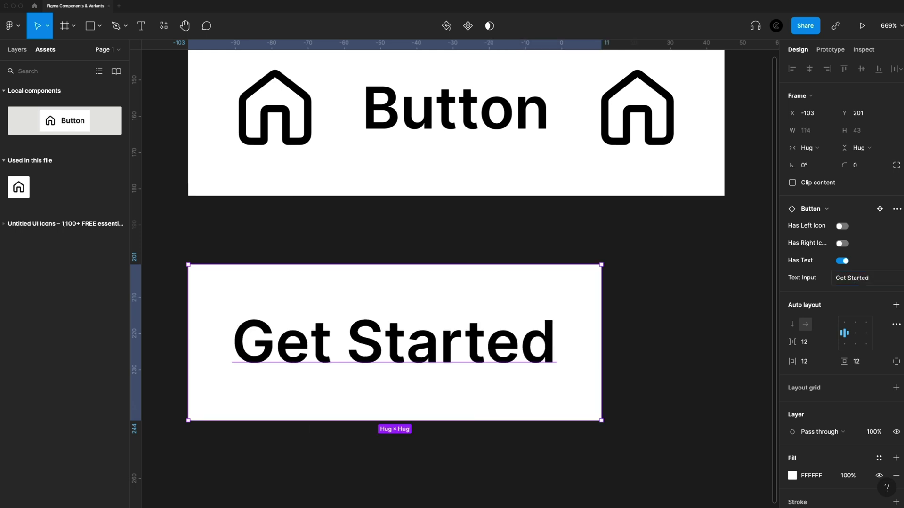
double_click(387, 363)
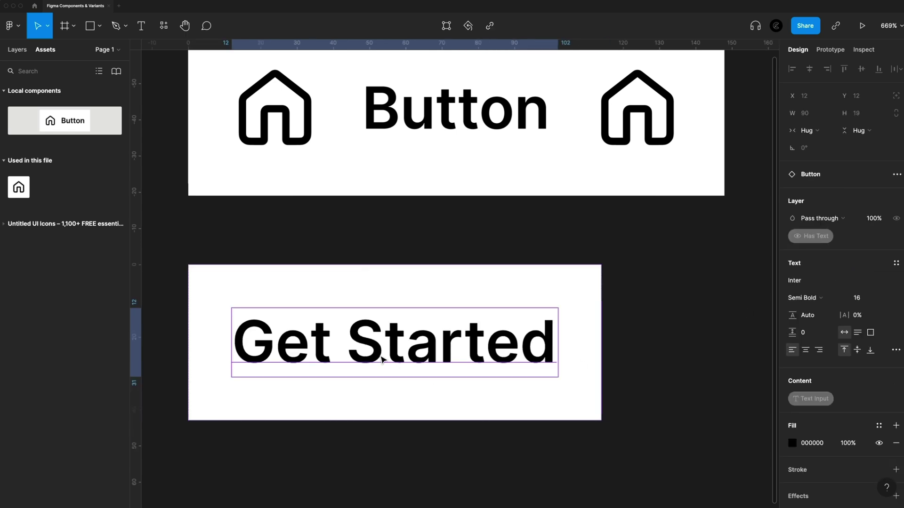
double_click(381, 353)
text(afjskfjas;d)
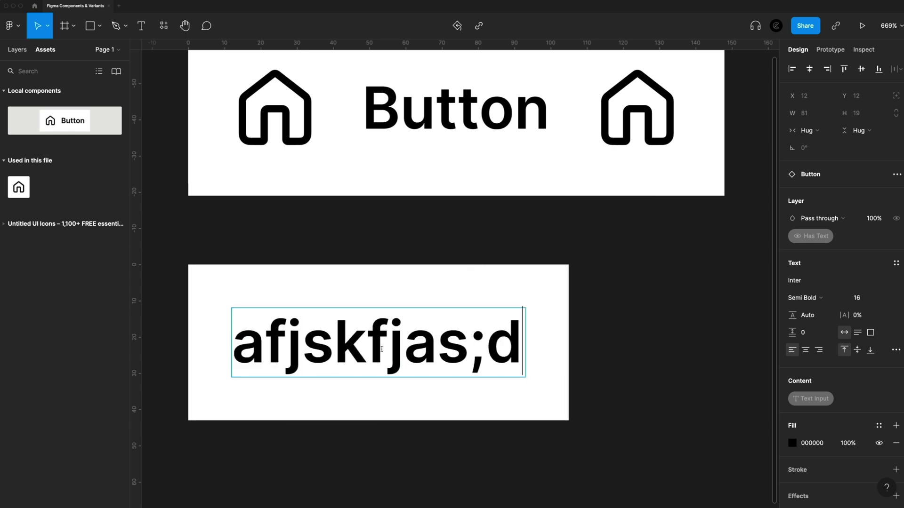
key(Escape)
Delete the Text Input property from the main Button component.
click(831, 309)
right_click(832, 308)
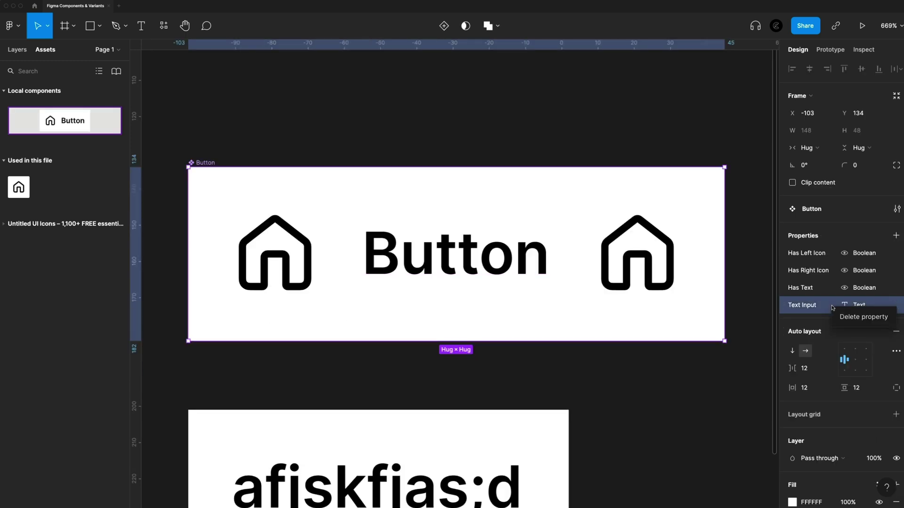
click(863, 317)
scroll(709, 371, down, 5)
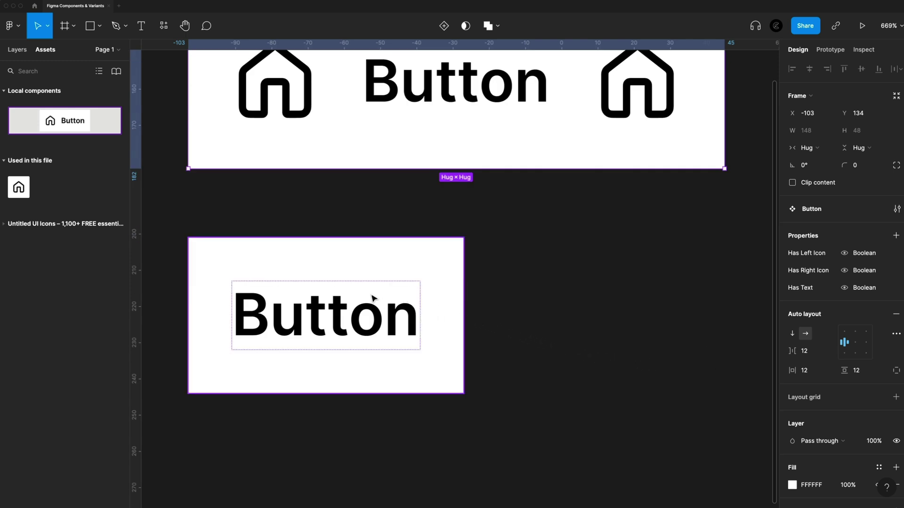
Start a new Instance swap property named Icon on the Button component.
scroll(372, 301, up, 3)
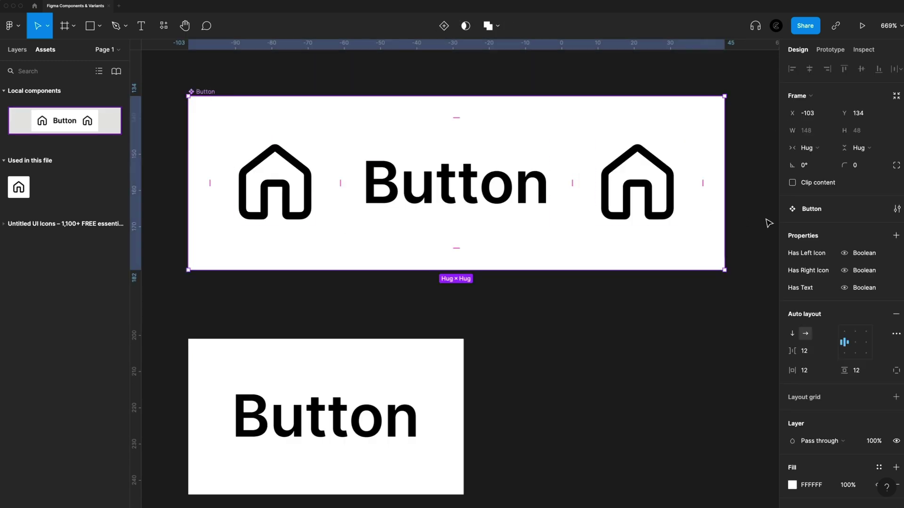
click(896, 235)
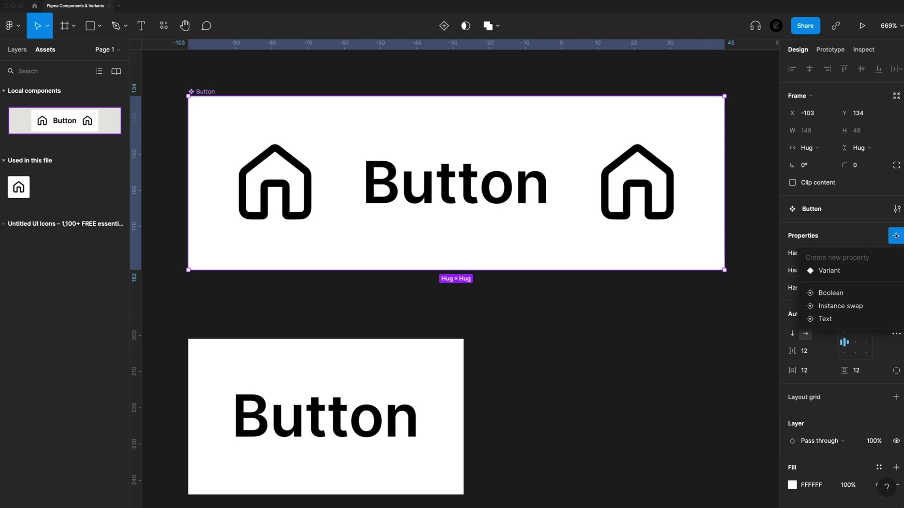
click(870, 307)
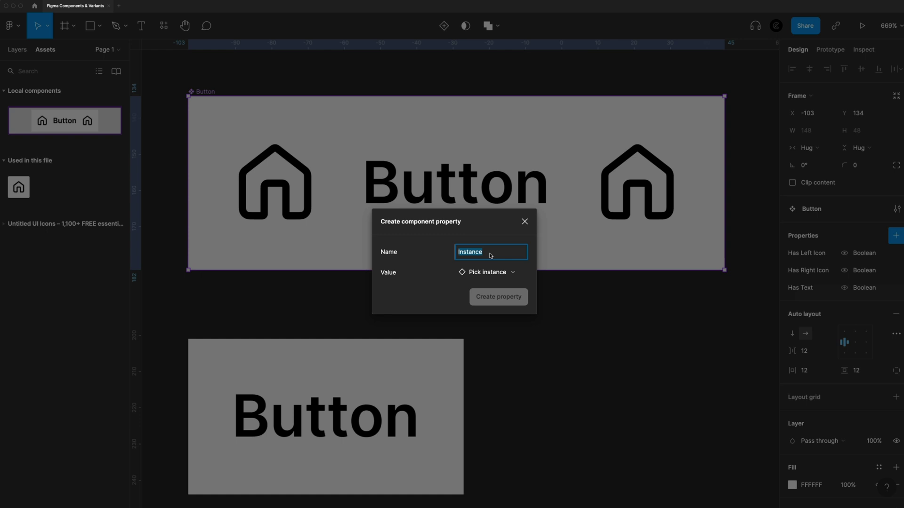
text(Icon)
Choose home-02 from Untitled UI Icons > Line icons > General as default and create the property.
click(499, 272)
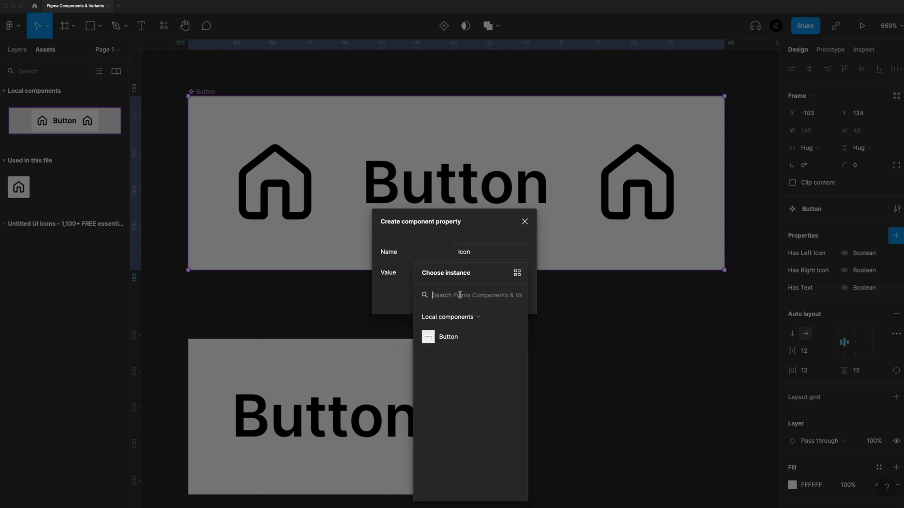
click(441, 317)
click(449, 358)
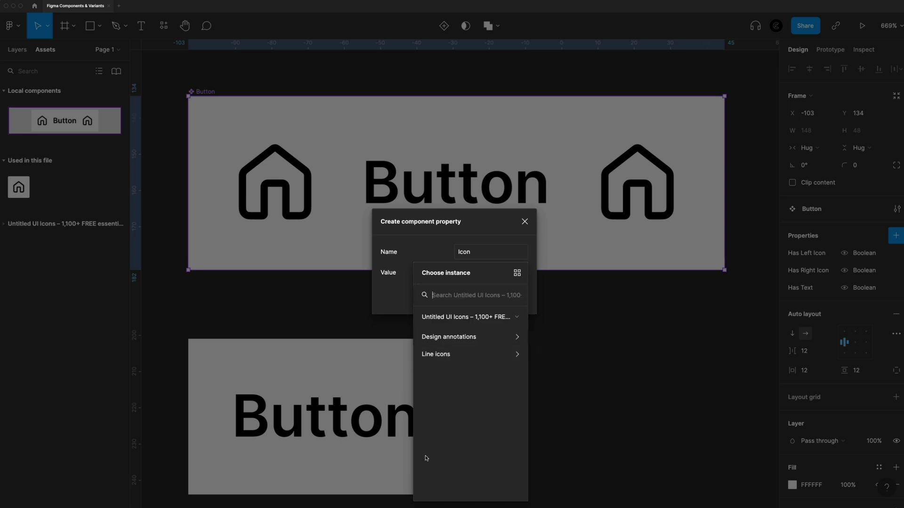
click(436, 354)
click(450, 389)
scroll(466, 407, down, 10)
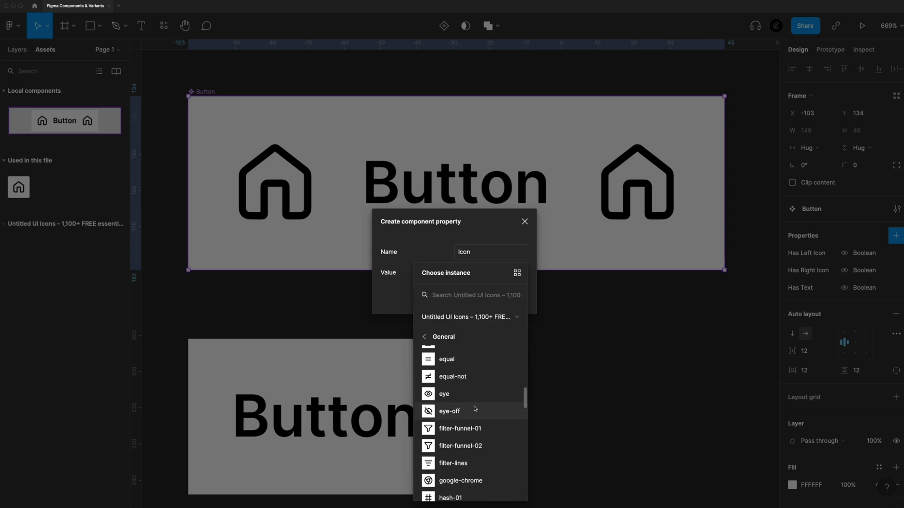
scroll(475, 409, down, 10)
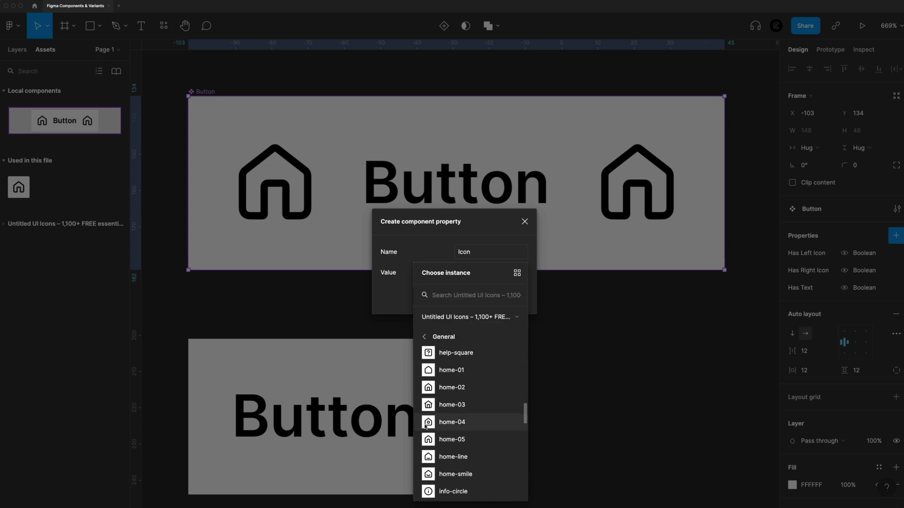
click(464, 388)
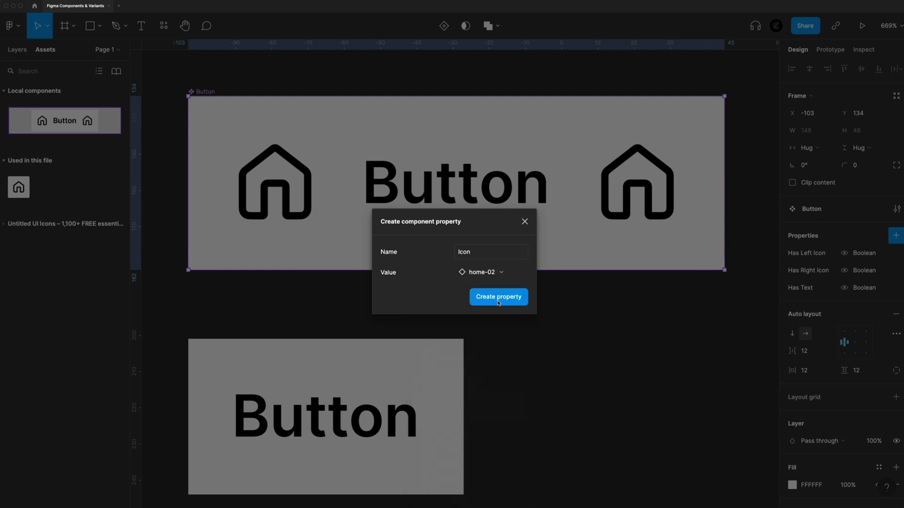
click(498, 302)
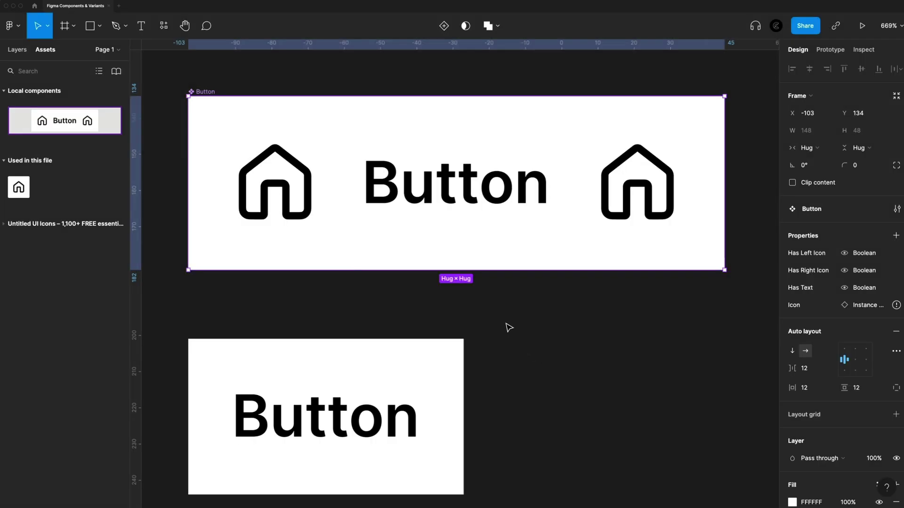
mouse_move(897, 303)
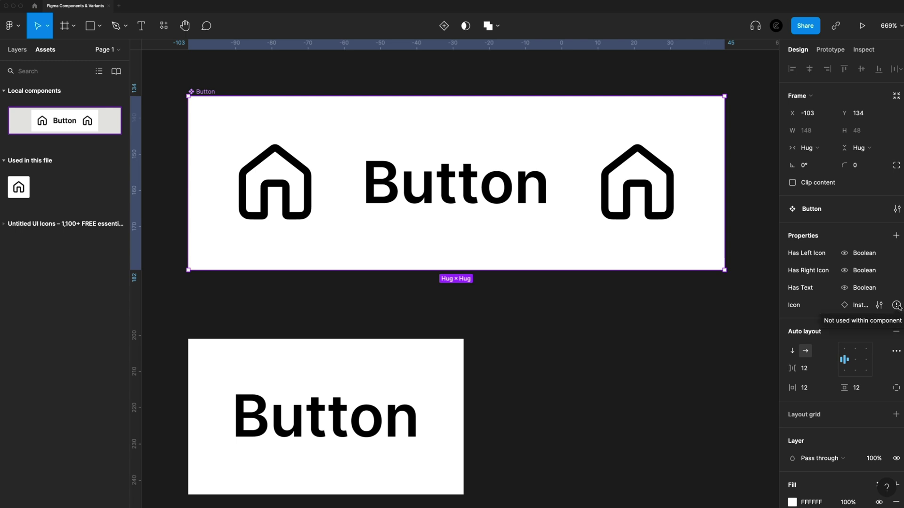
Link both the left and right home icons in Button to the Icon swap property.
click(287, 176)
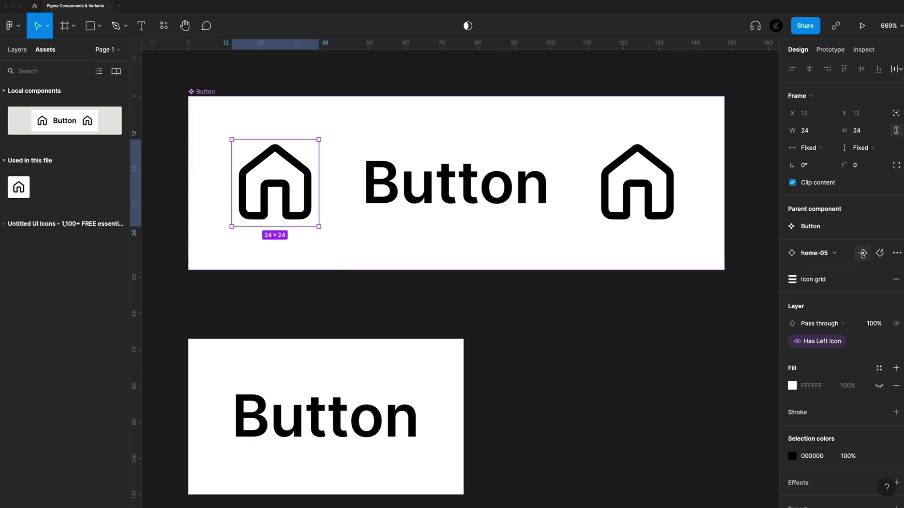
click(826, 252)
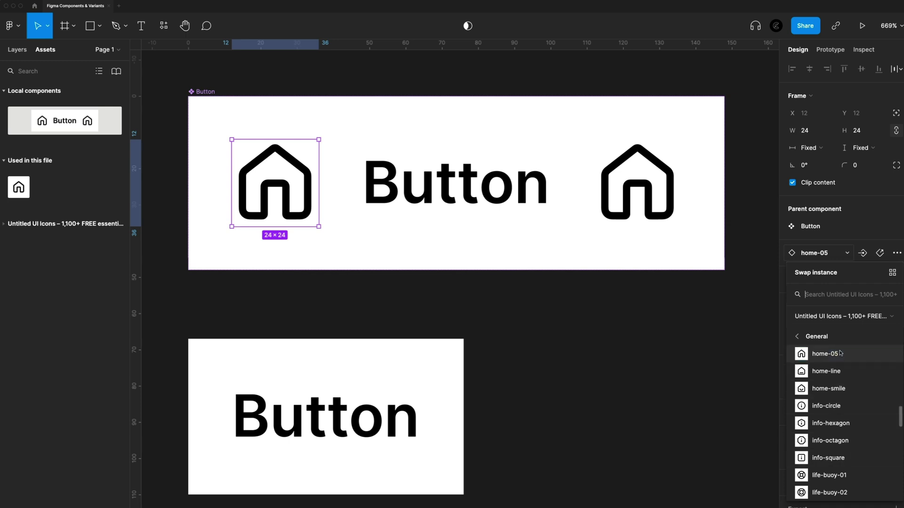
click(841, 241)
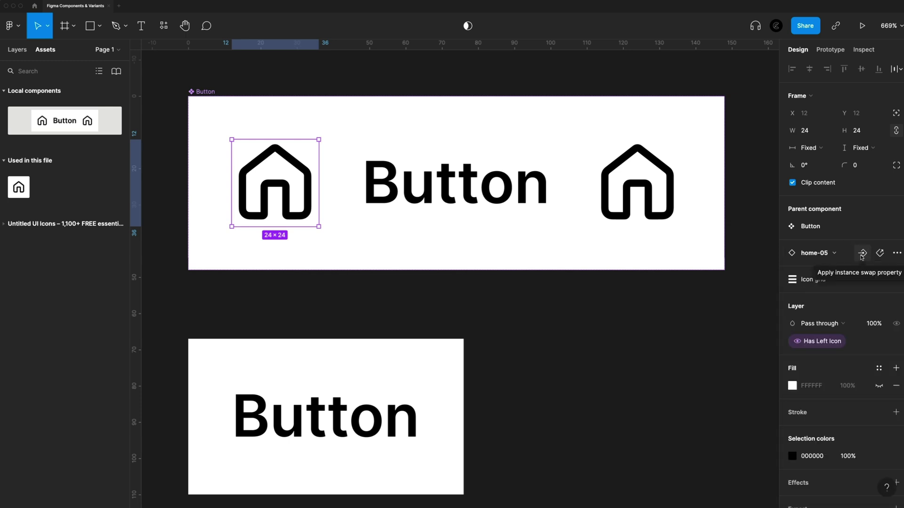
click(863, 254)
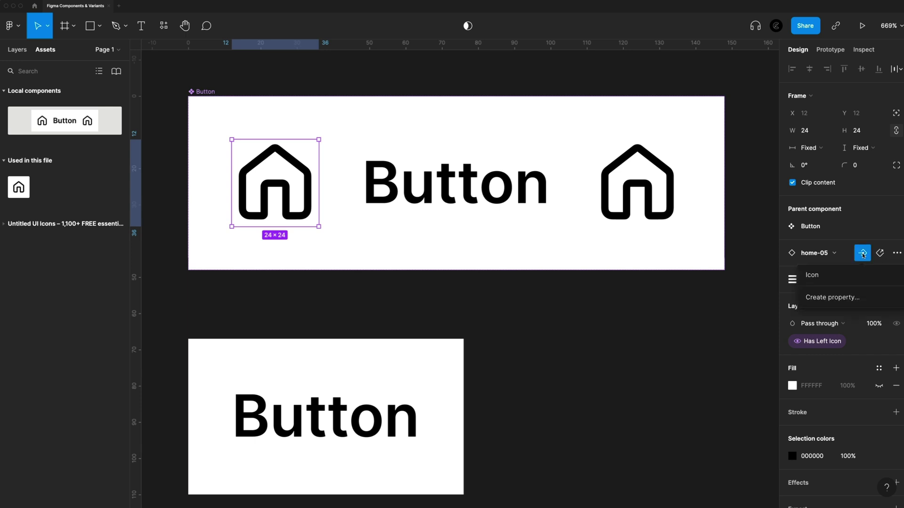
click(817, 278)
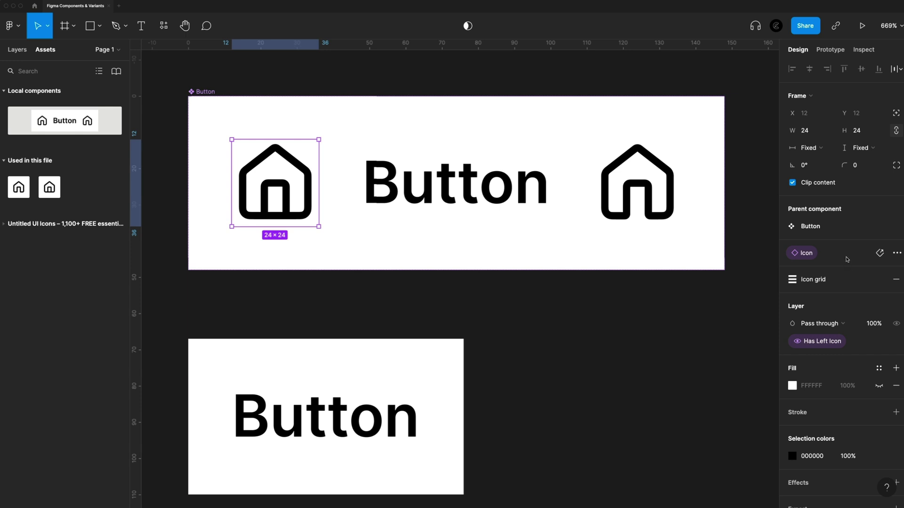
click(647, 193)
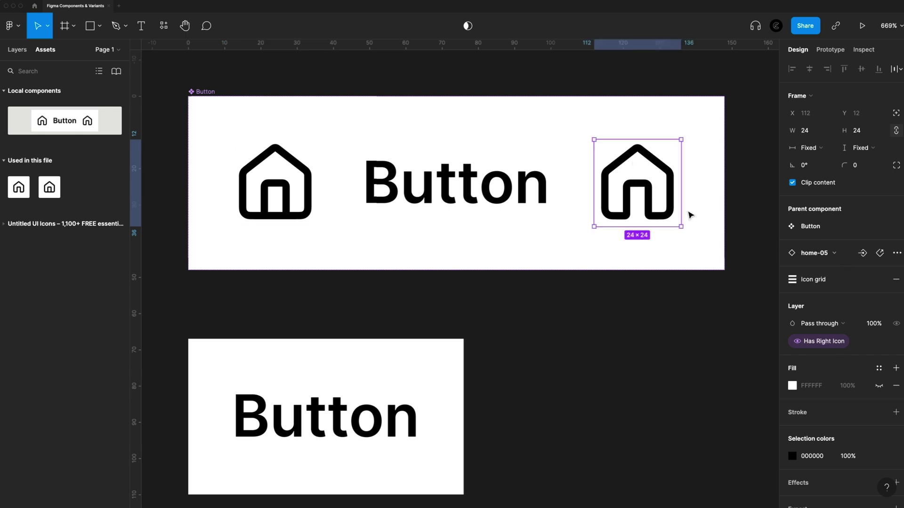
click(862, 254)
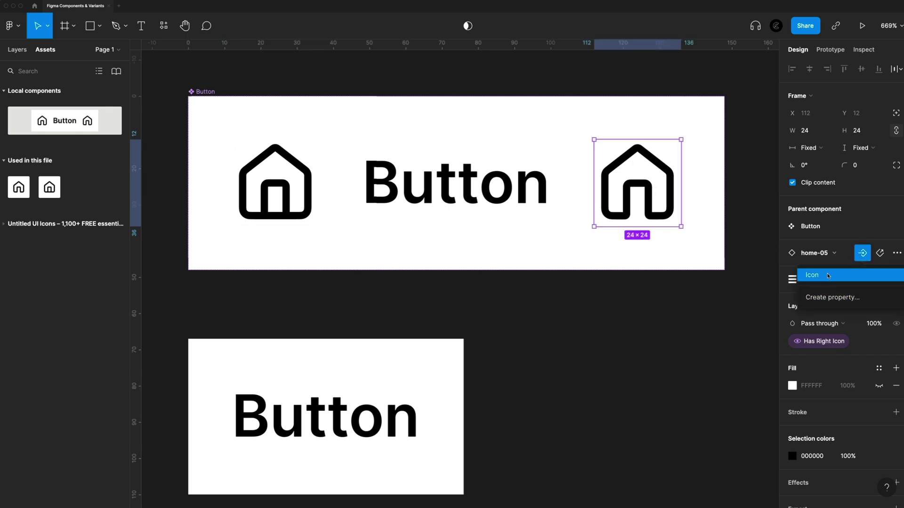
click(814, 273)
scroll(529, 473, down, 4)
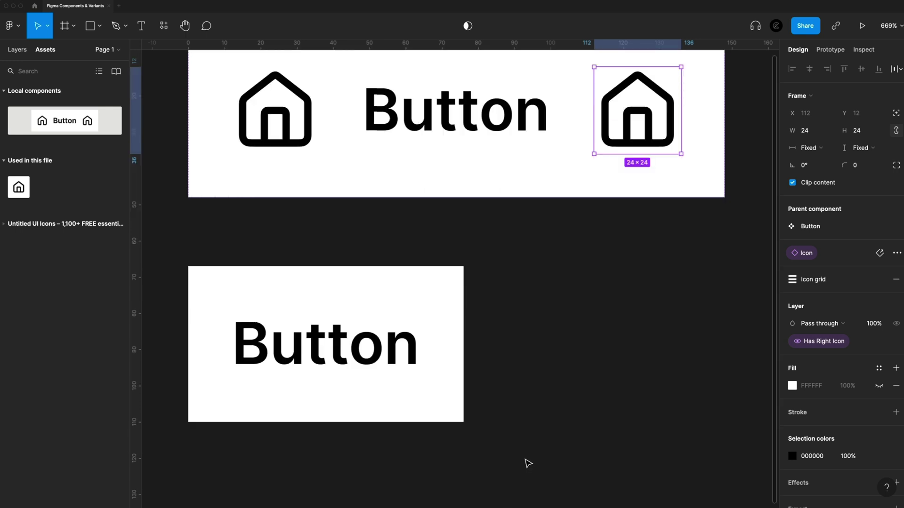
On the lower instance, turn on Has Left Icon and swap its icon to home-line.
click(404, 306)
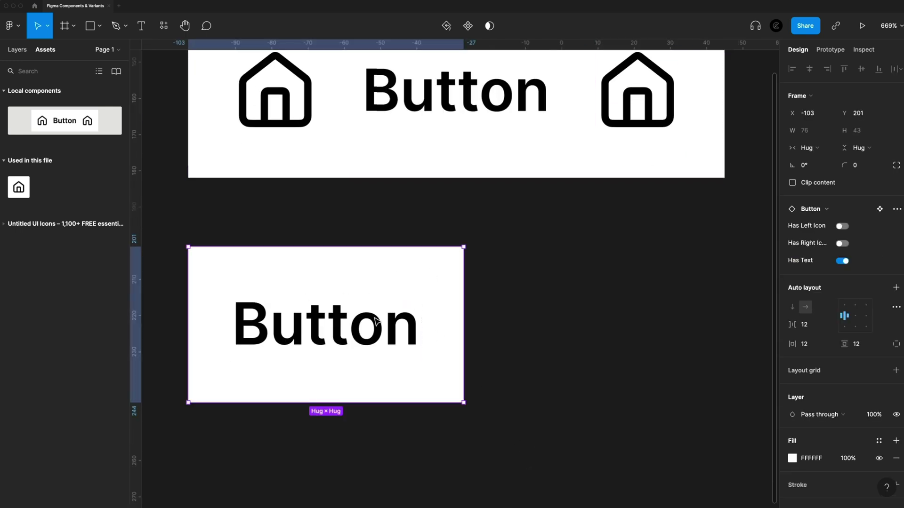
click(842, 226)
scroll(705, 370, down, 1)
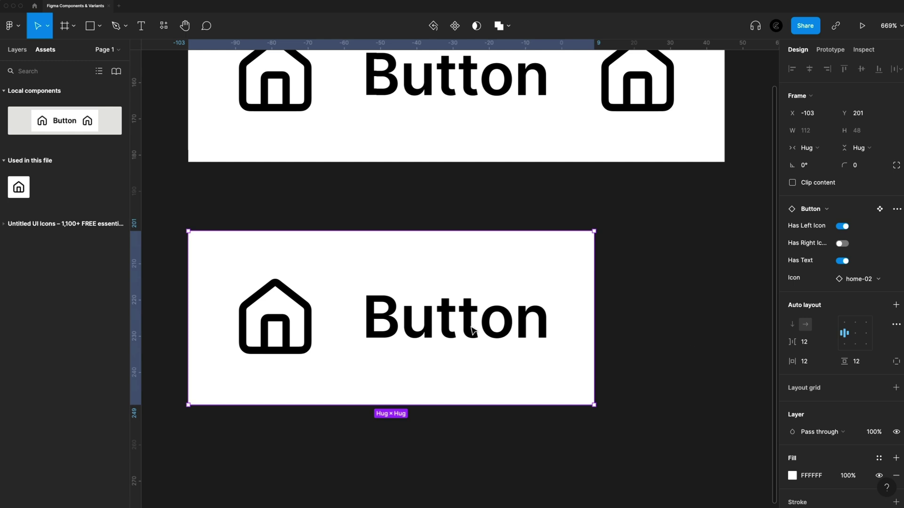
click(859, 278)
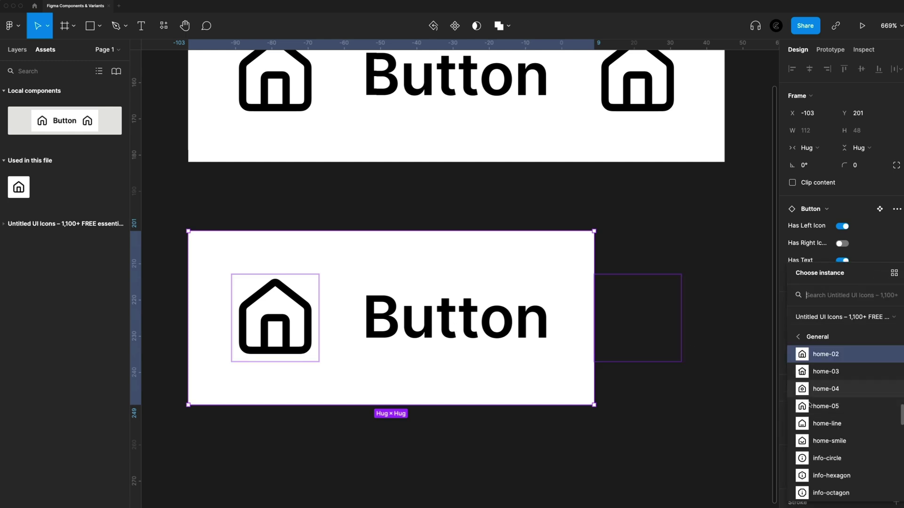
click(825, 424)
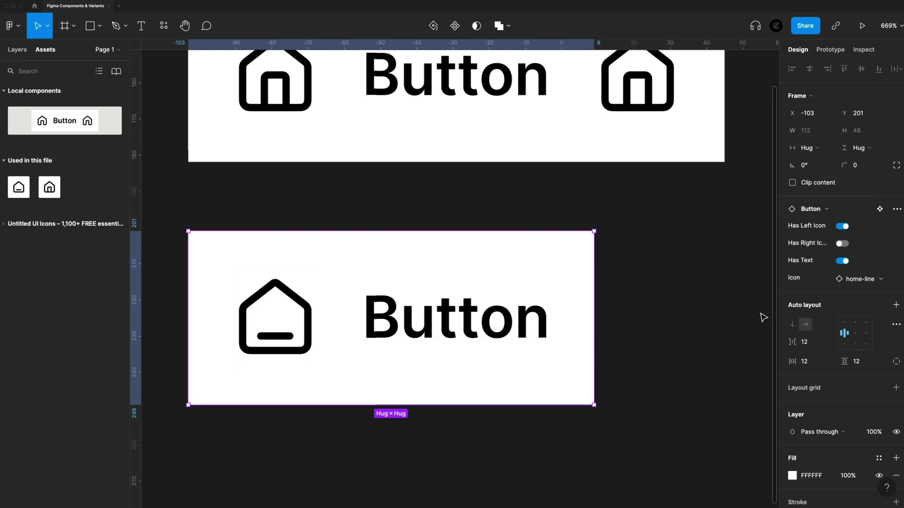
scroll(676, 357, up, 5)
click(634, 339)
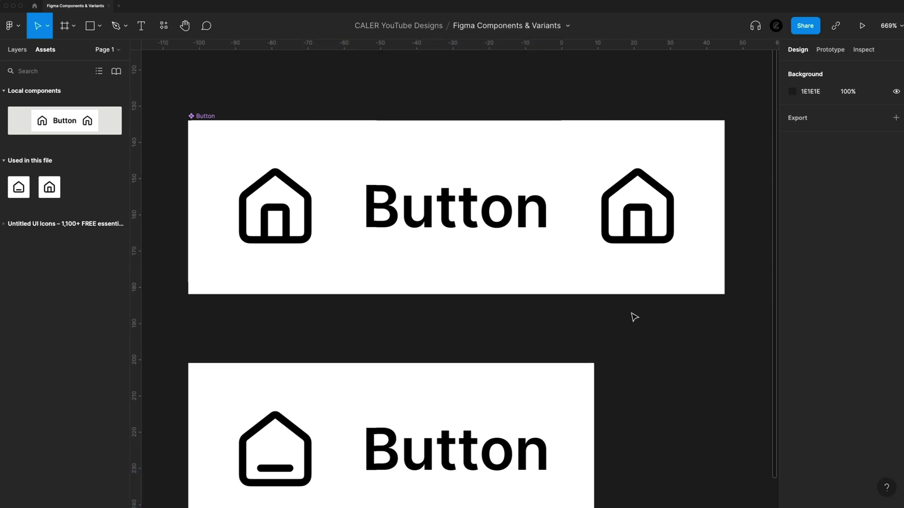
Move the lower Button instance off to the right of the main component.
scroll(631, 313, down, 5)
scroll(635, 314, right, 3)
scroll(636, 314, down, 1)
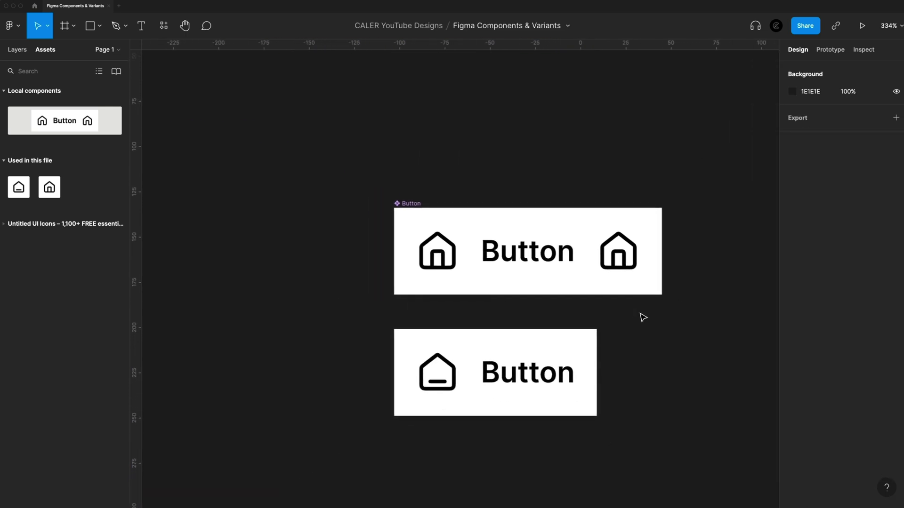
scroll(643, 318, right, 3)
scroll(422, 317, up, 3)
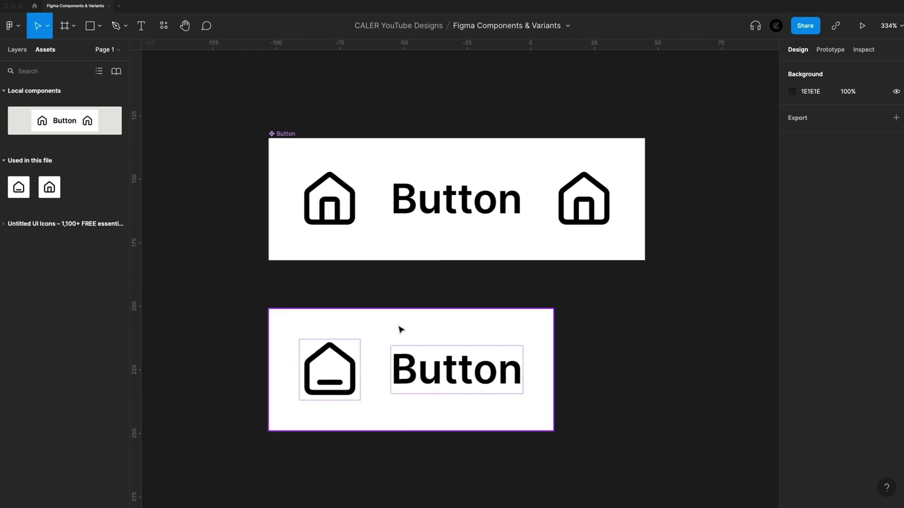
drag(397, 325, 722, 258)
scroll(658, 313, down, 5)
scroll(571, 339, left, 3)
click(555, 333)
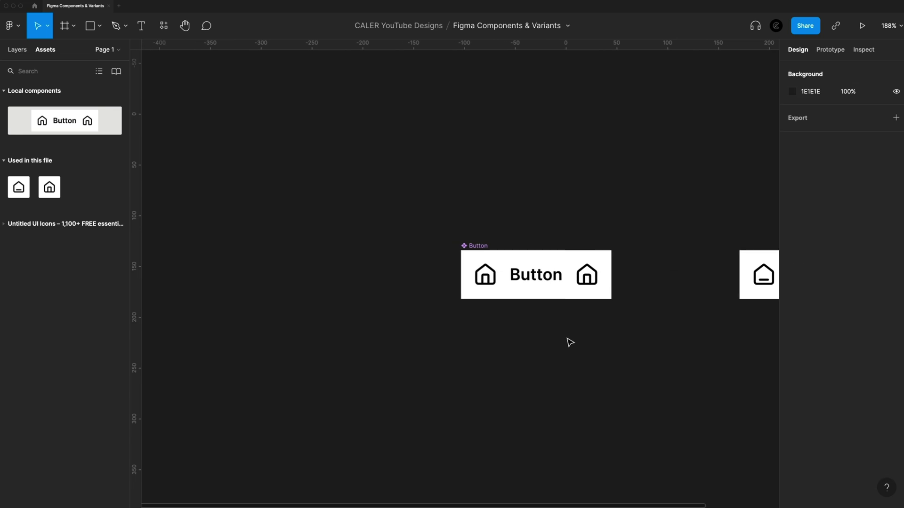
scroll(471, 282, up, 5)
Add a second variant to Button, turning it into a component set.
click(332, 194)
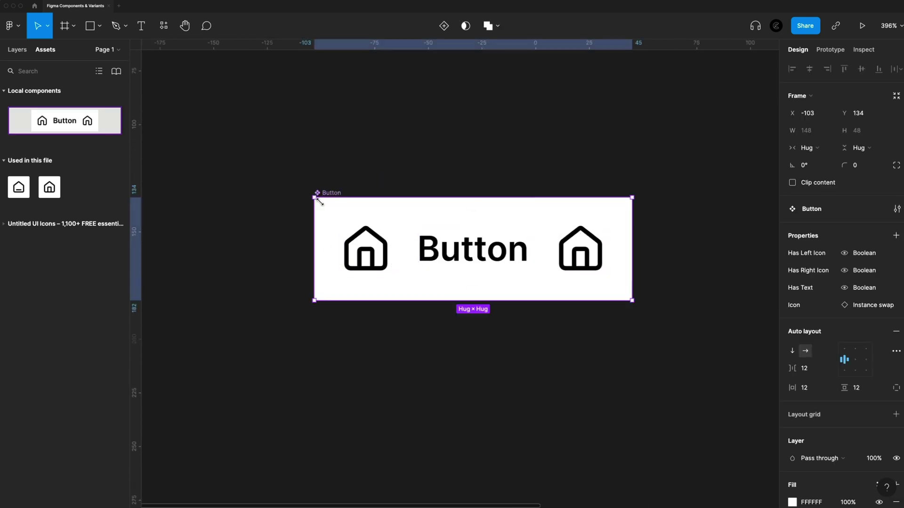
click(444, 25)
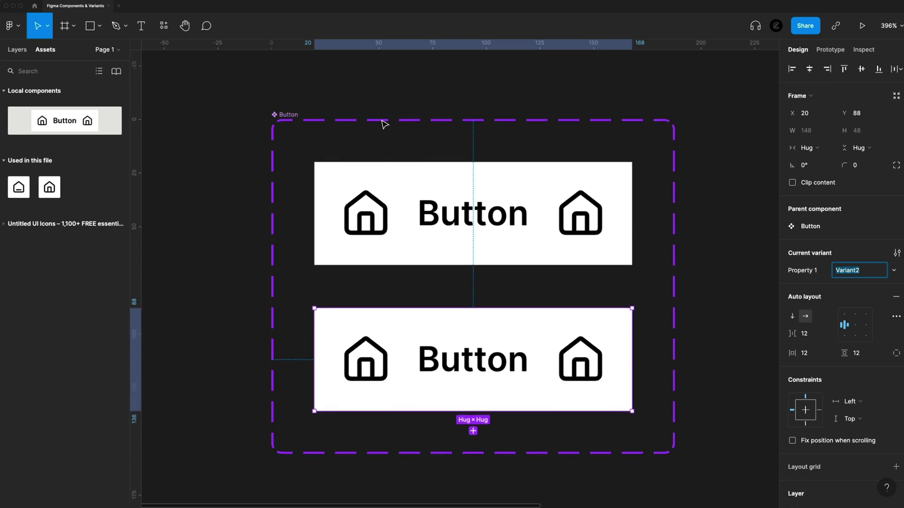
click(17, 49)
click(28, 71)
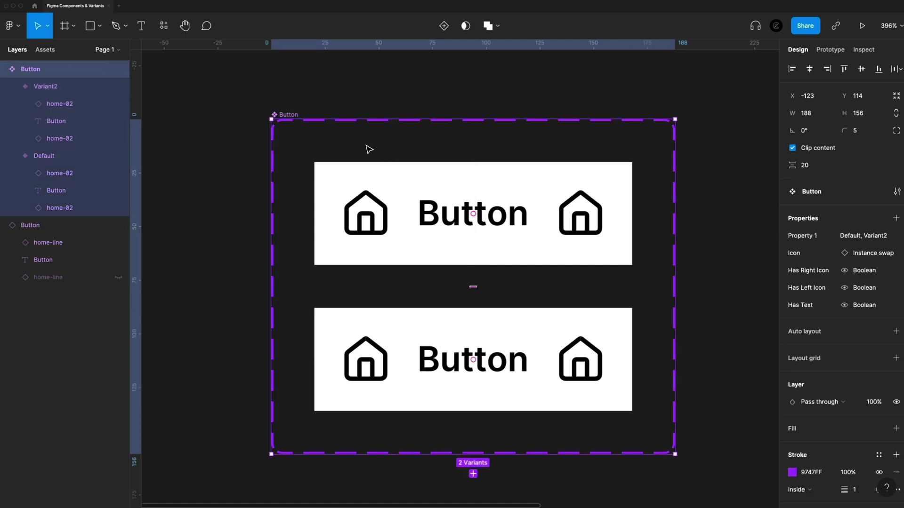
scroll(376, 141, right, 1)
scroll(342, 132, right, 1)
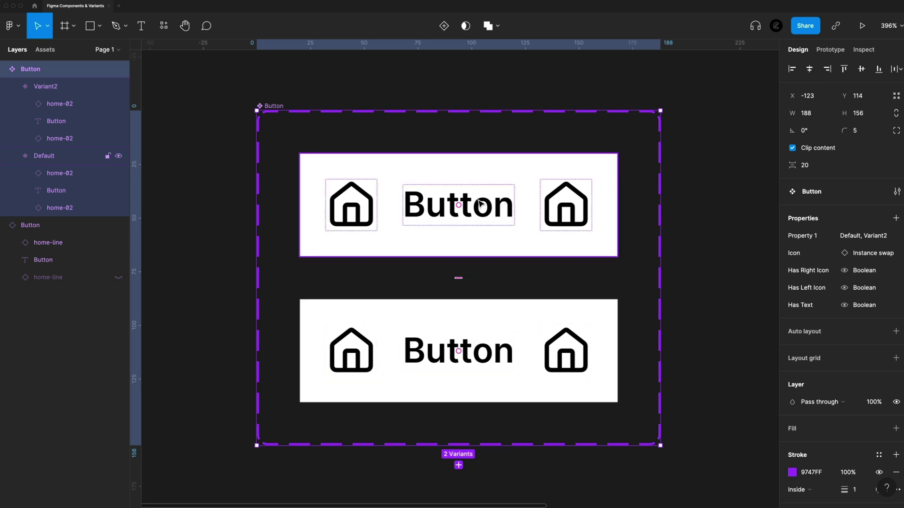
drag(665, 453, 526, 374)
scroll(732, 462, down, 10)
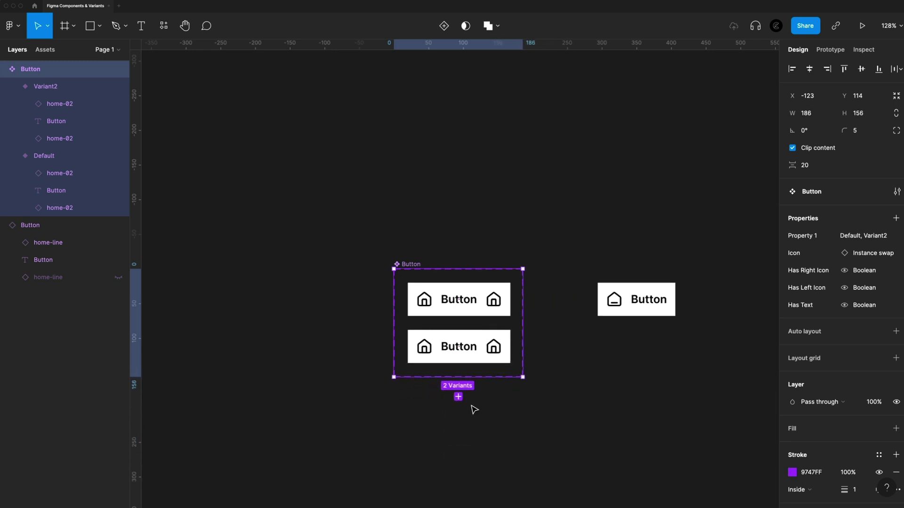
scroll(482, 394, up, 6)
Move Variant2 up to Y 81, closer to the Default variant, undoing an accidental move.
click(481, 342)
mouse_move(469, 307)
mouse_down()
mouse_move(484, 301)
mouse_move(442, 313)
mouse_move(746, 287)
mouse_move(713, 290)
mouse_up()
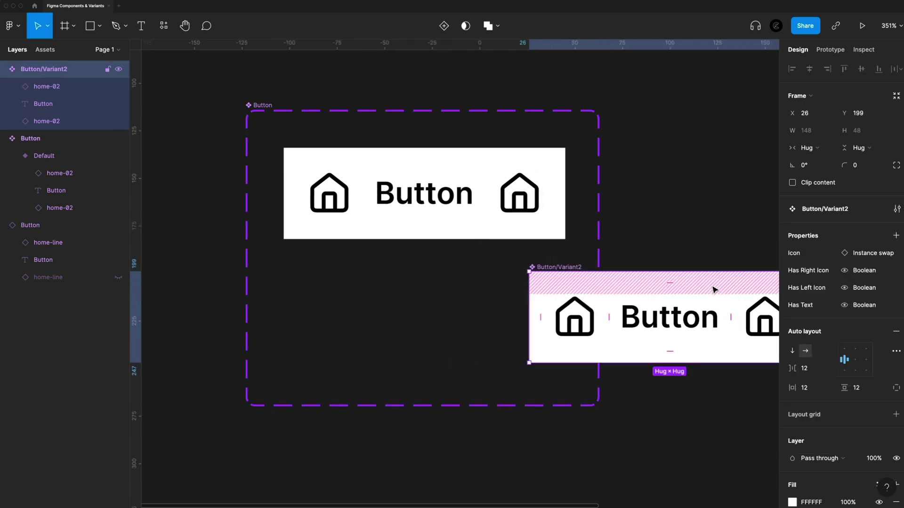
key(ctrl+z)
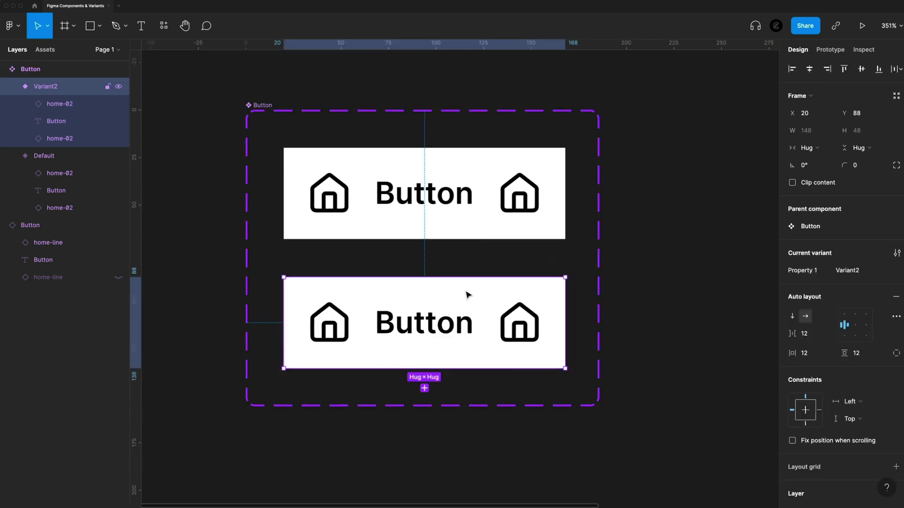
mouse_move(468, 294)
mouse_down()
mouse_move(474, 304)
mouse_move(472, 280)
mouse_up()
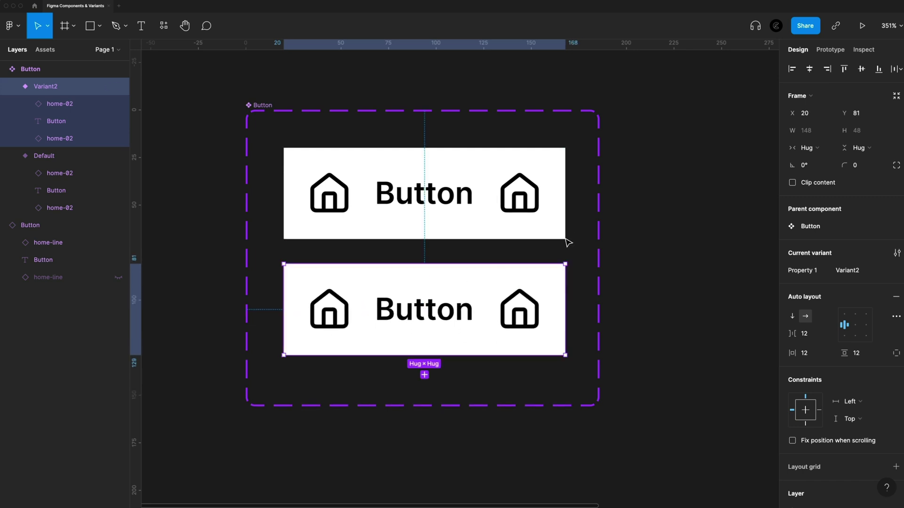
scroll(473, 292, down, 1)
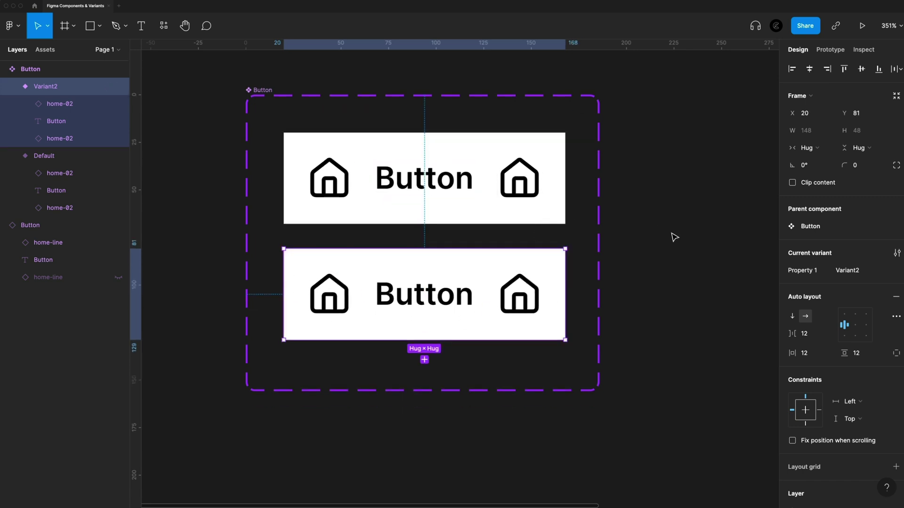
Rename the variant property to State and Variant2's value to Hover.
click(429, 151)
double_click(813, 272)
text(State)
key(Return)
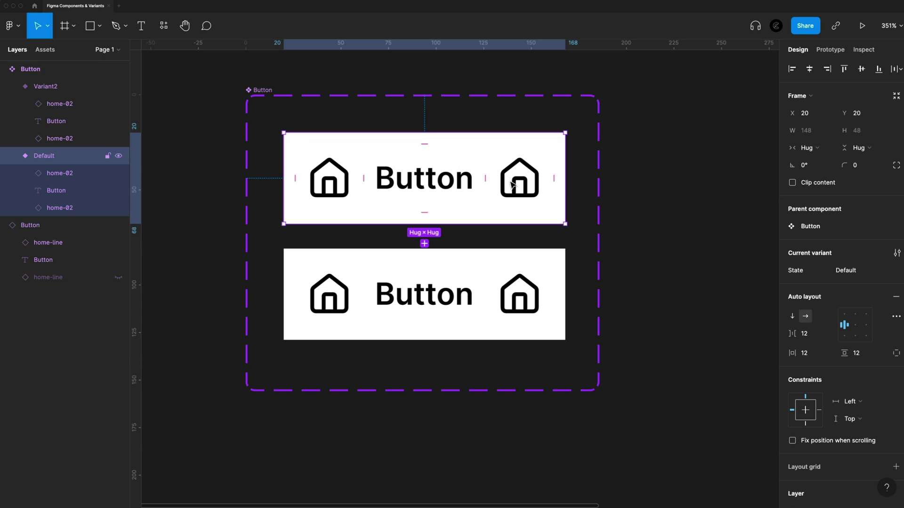
click(436, 277)
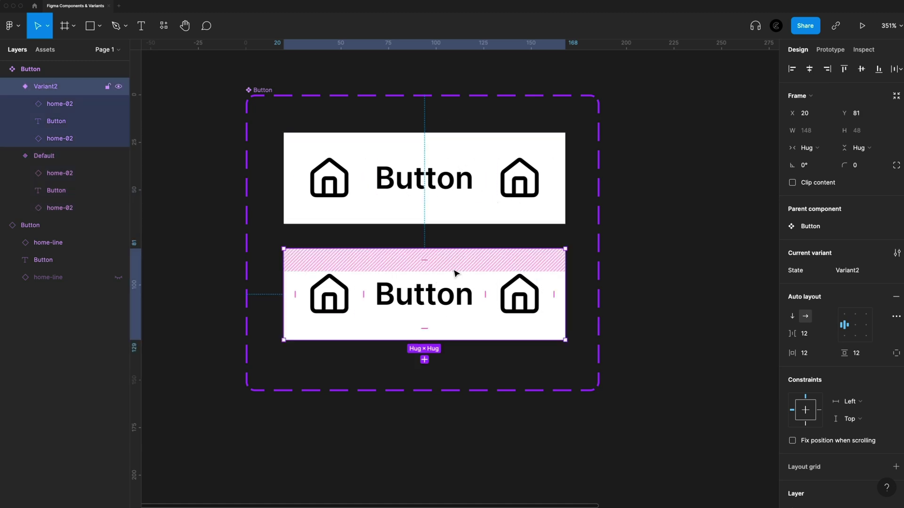
click(894, 271)
click(864, 272)
click(864, 272)
text(Hover)
key(Return)
Darken the Hover variant's fill to grey C1C1C1.
scroll(794, 465, down, 3)
click(793, 462)
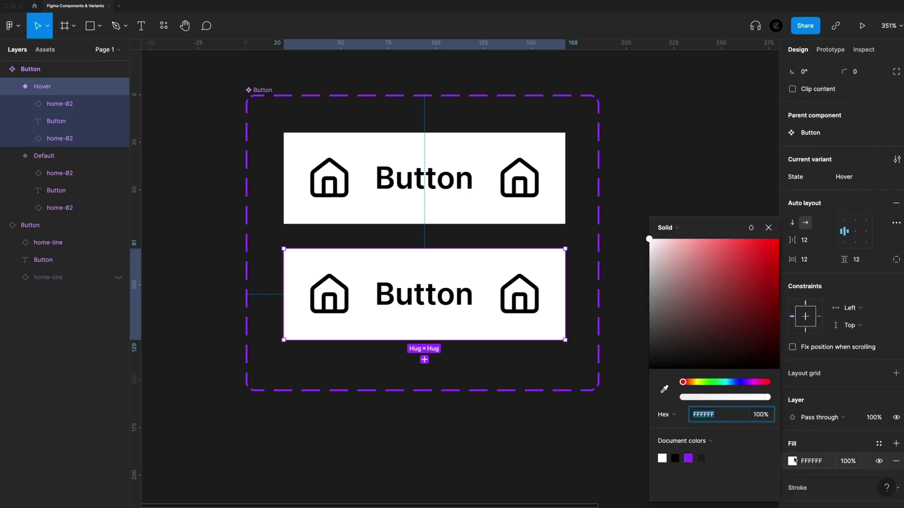
drag(681, 259, 645, 276)
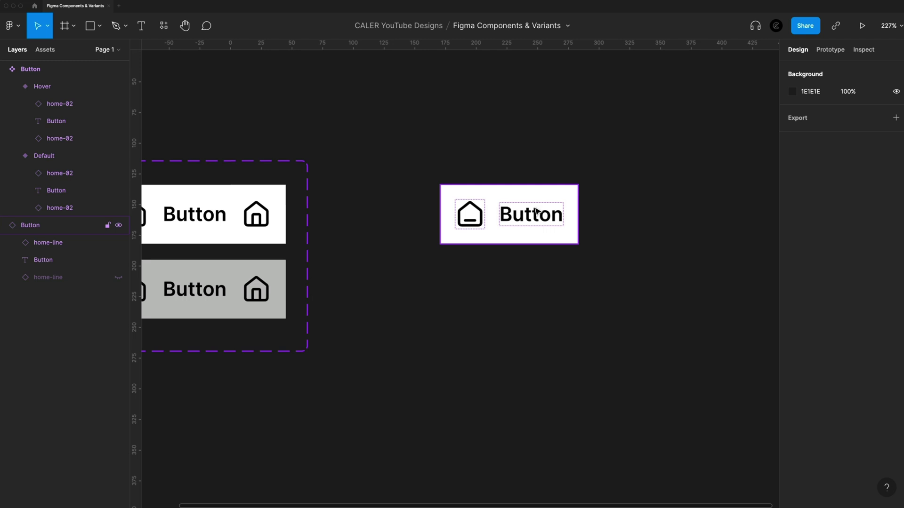
Test the separate instance by switching its State to Hover and back to Default.
click(523, 228)
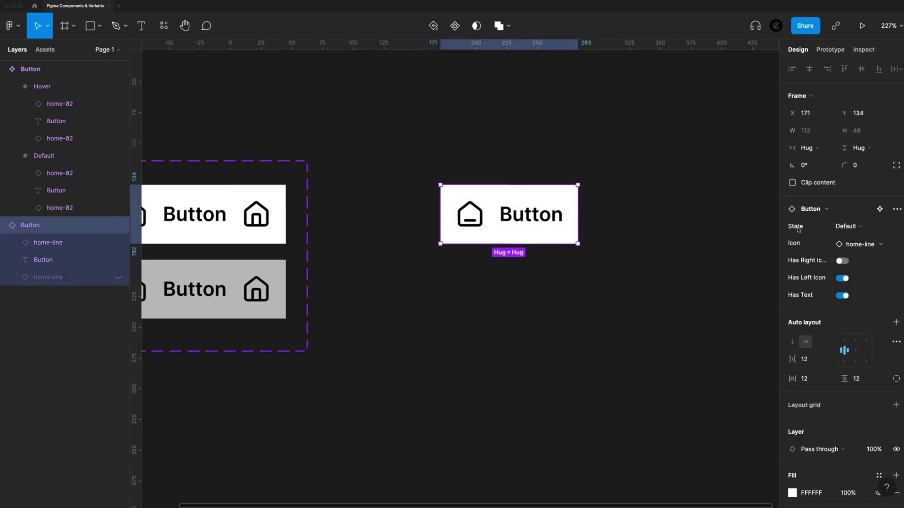
click(857, 231)
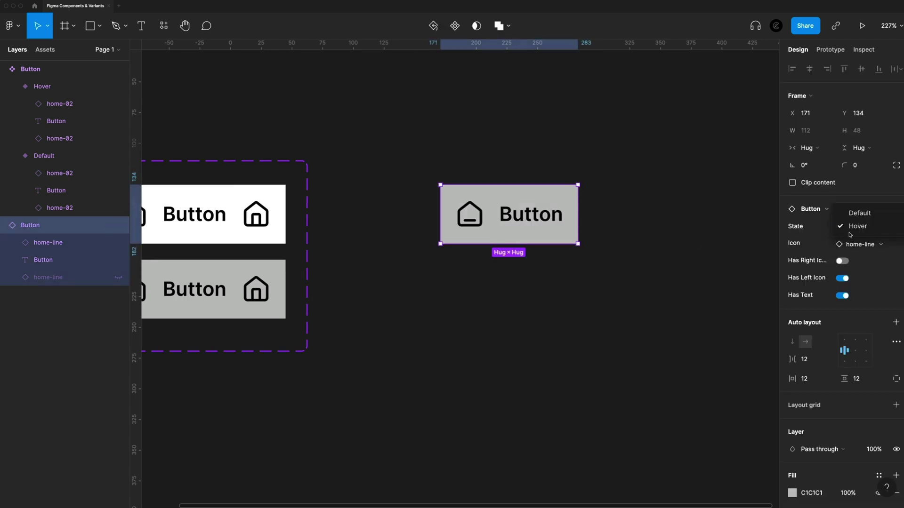
click(867, 217)
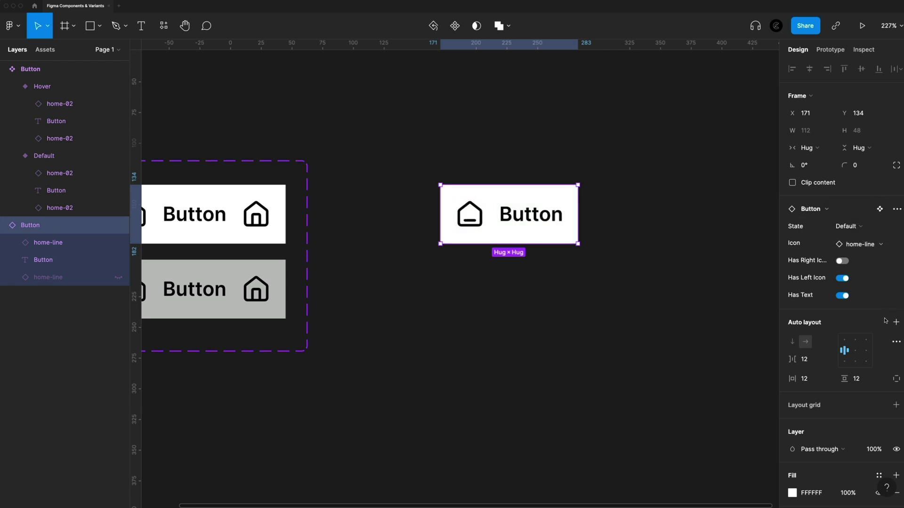
scroll(655, 289, left, 3)
scroll(592, 302, left, 5)
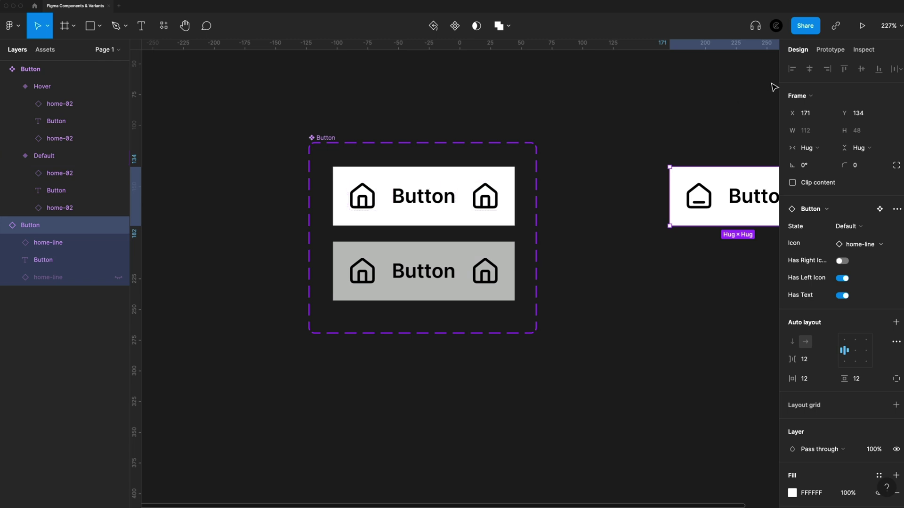
Add a prototype interaction: While hovering, Default changes to State Hover.
click(829, 50)
click(437, 183)
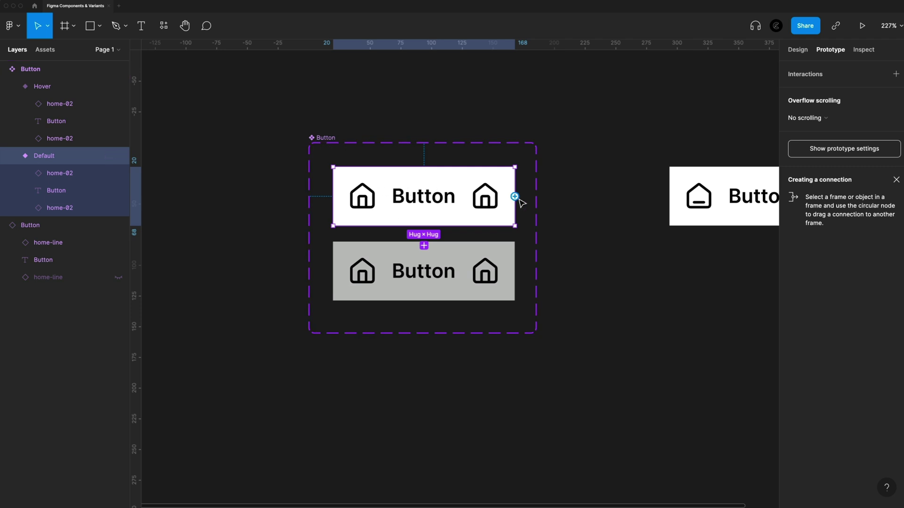
drag(515, 196, 483, 258)
click(686, 120)
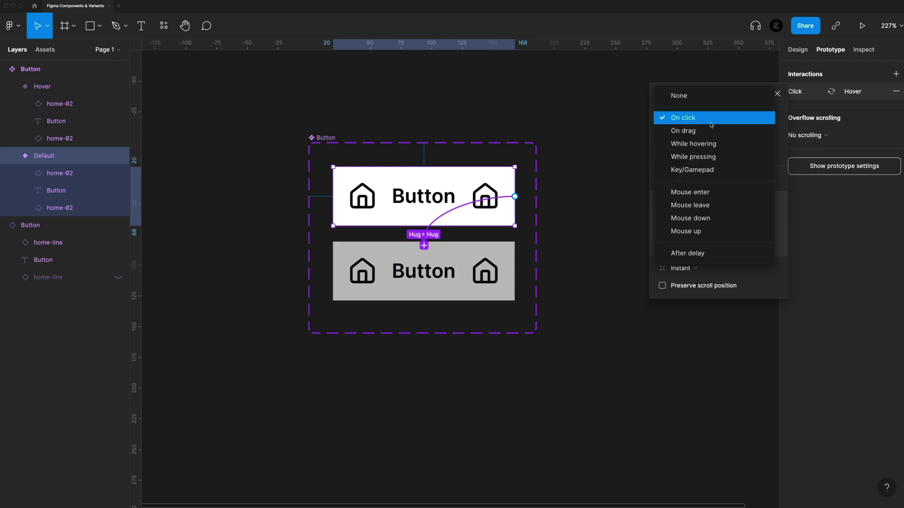
click(686, 144)
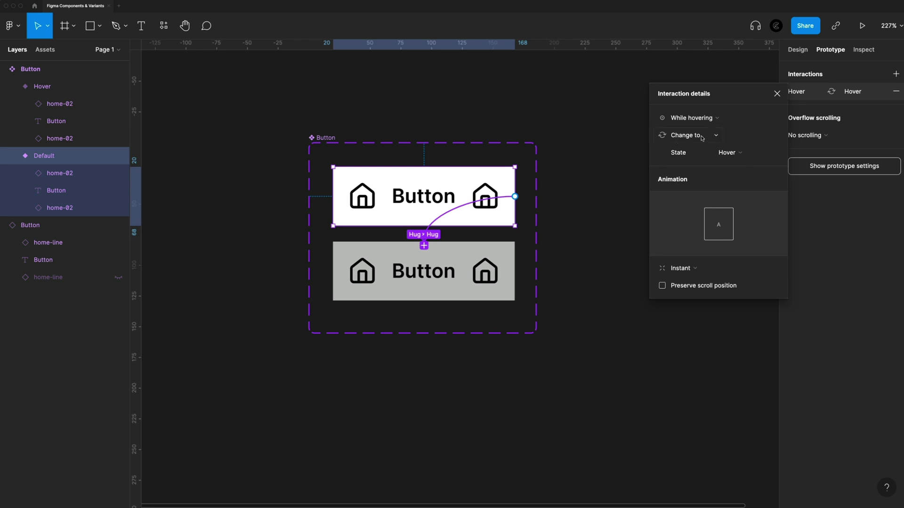
click(747, 157)
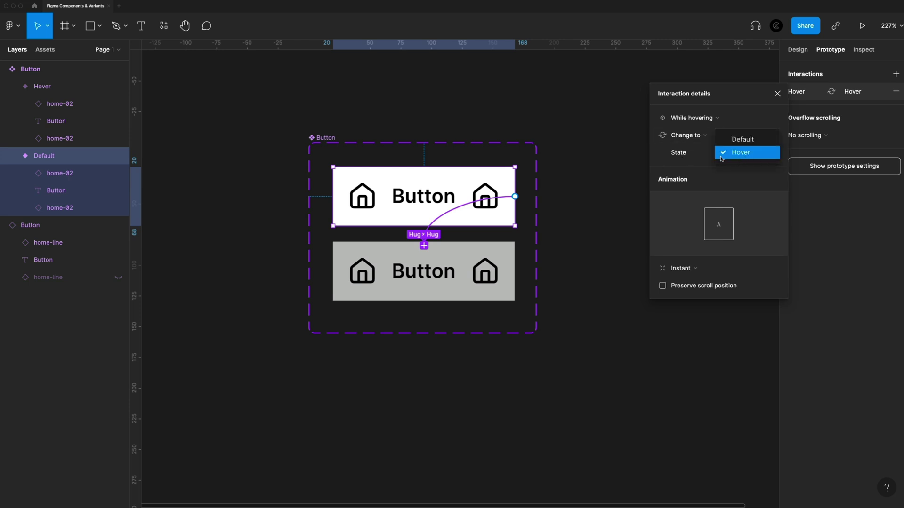
click(742, 152)
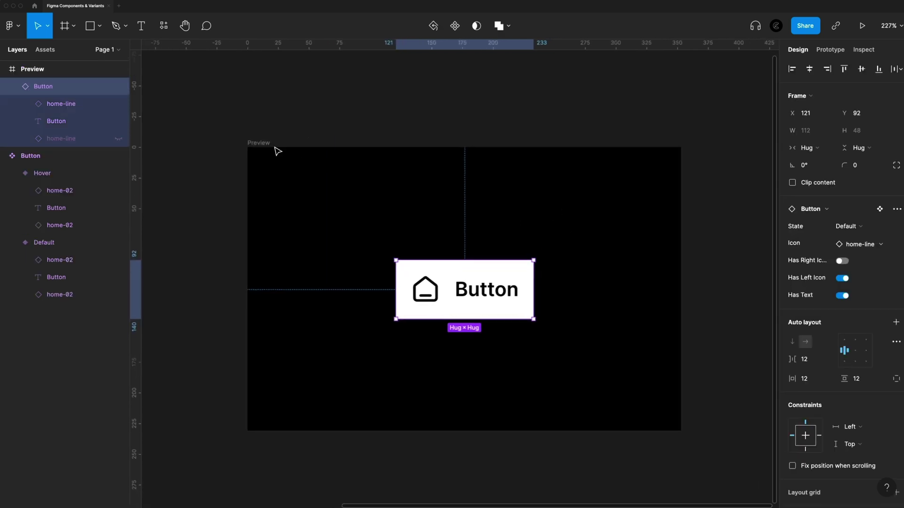
click(271, 149)
Give the preview button only a right link-04 icon and relabel it 'Socials'.
click(842, 261)
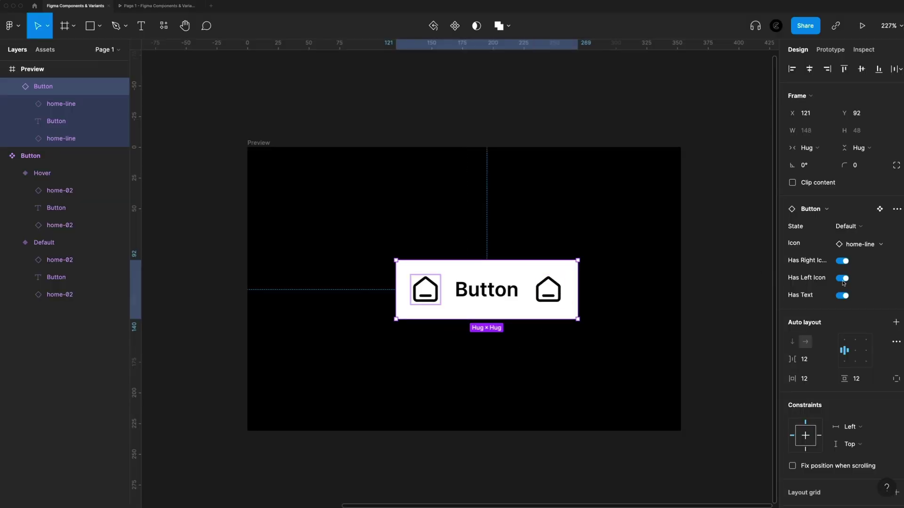
click(842, 279)
click(868, 244)
scroll(839, 388, down, 3)
scroll(839, 389, down, 3)
click(825, 405)
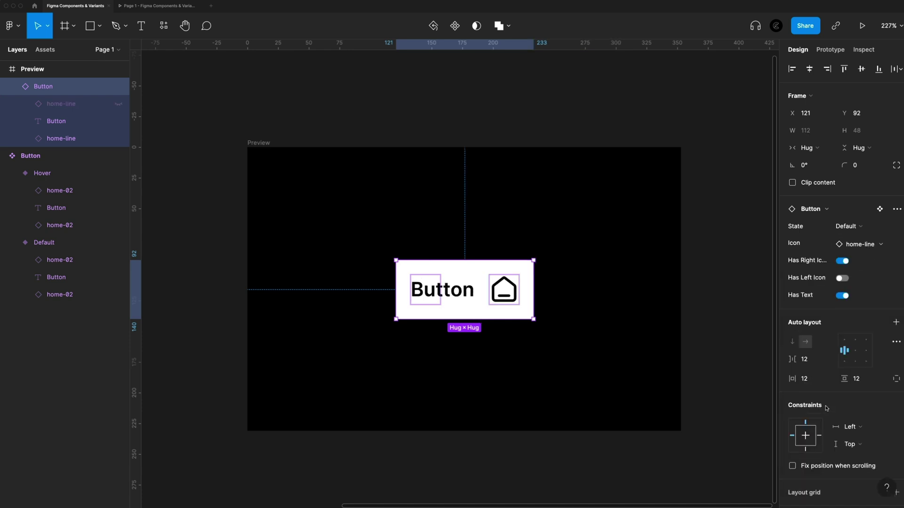
double_click(455, 295)
double_click(452, 290)
text(Socials)
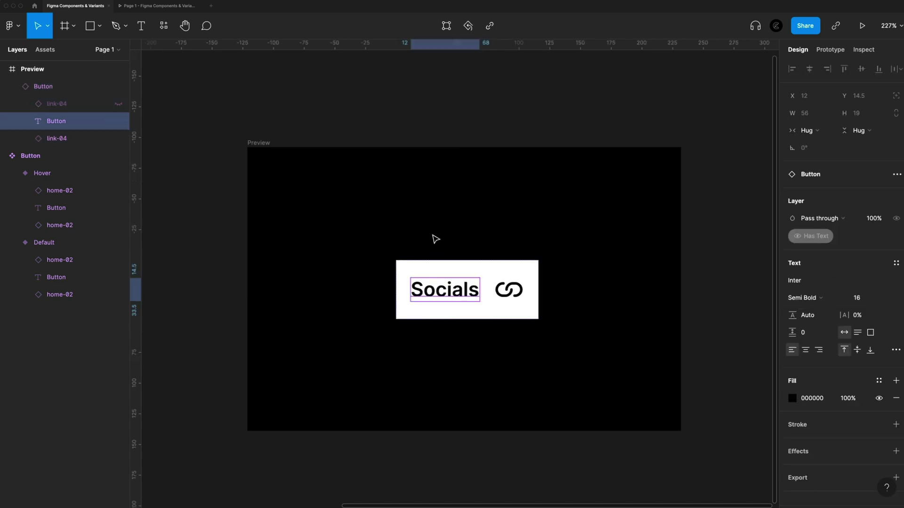
click(582, 251)
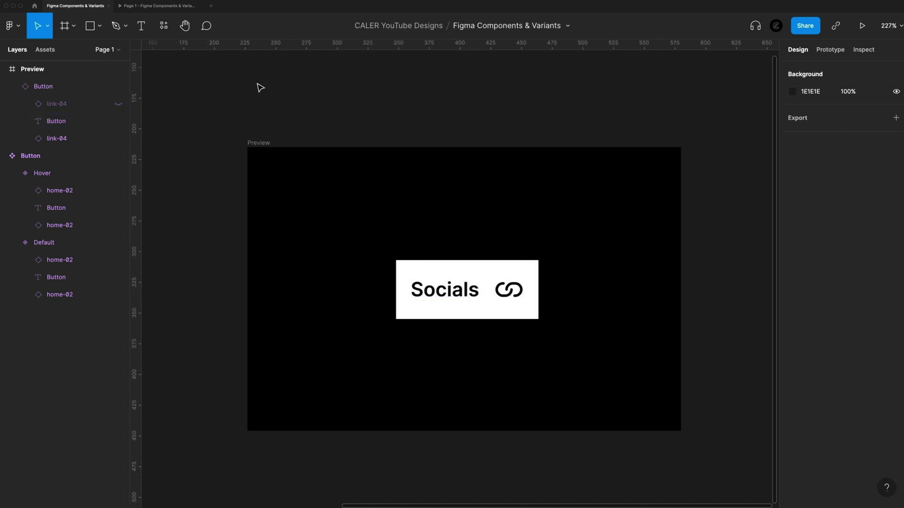